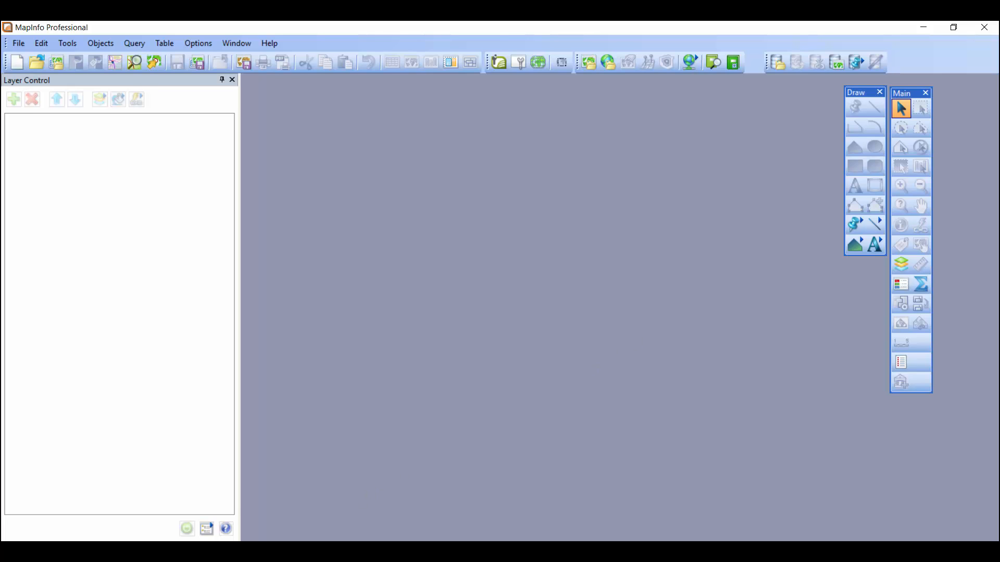
Open the drivetest CSV from the drivetest folder in Excel and auto-fit the widths of all columns
key(alt+Tab)
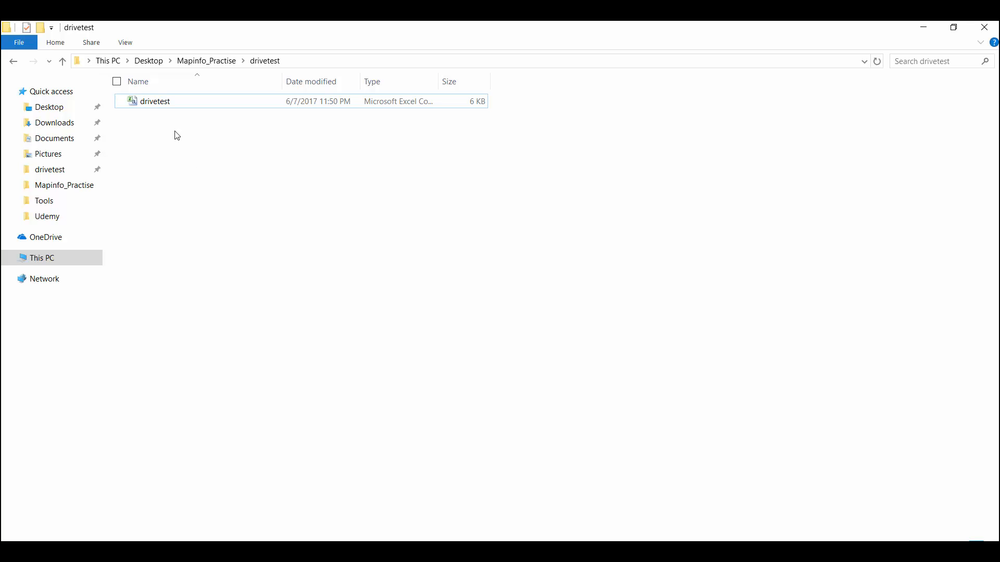
click(160, 106)
double_click(161, 104)
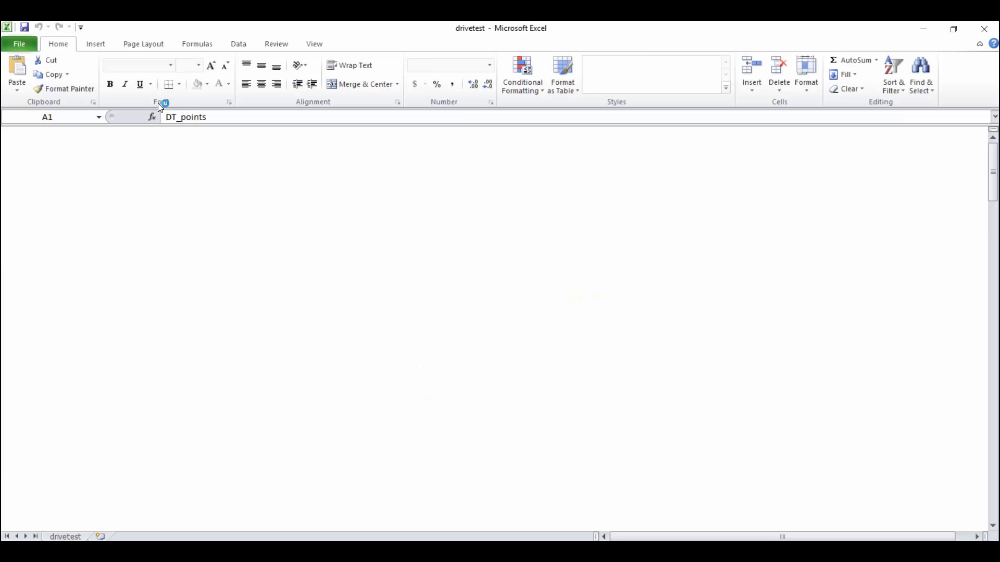
click(11, 133)
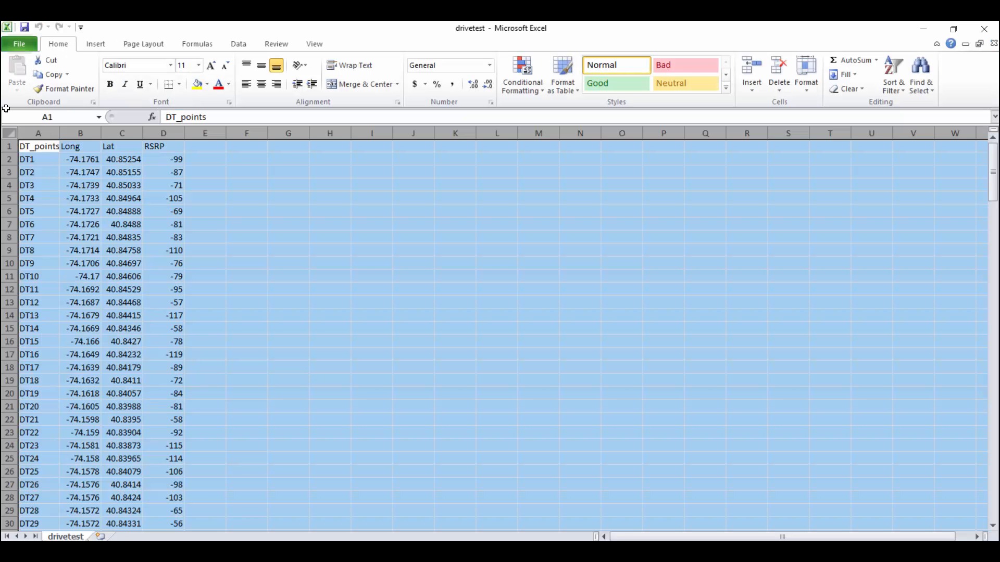
double_click(60, 133)
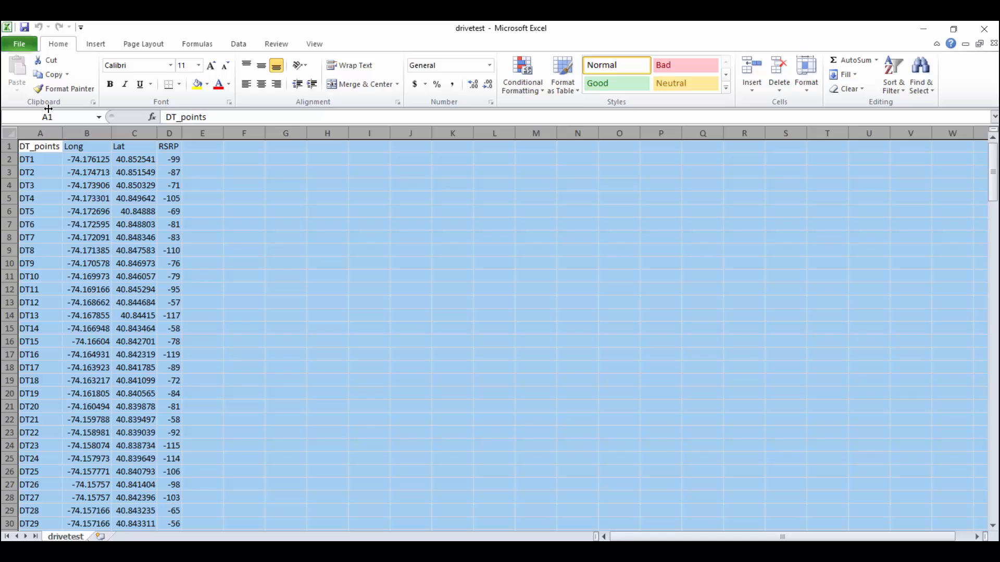
Examine the DT_points, Long, Lat and RSRP columns of the drive test data, widening the RSRP column
click(48, 160)
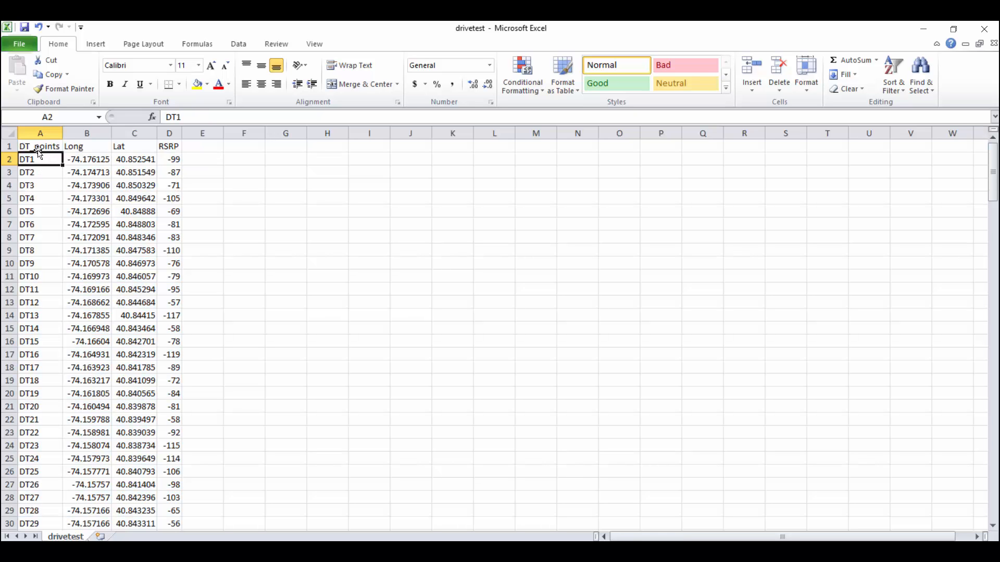
key(Down)
key(Down)
key(Down)
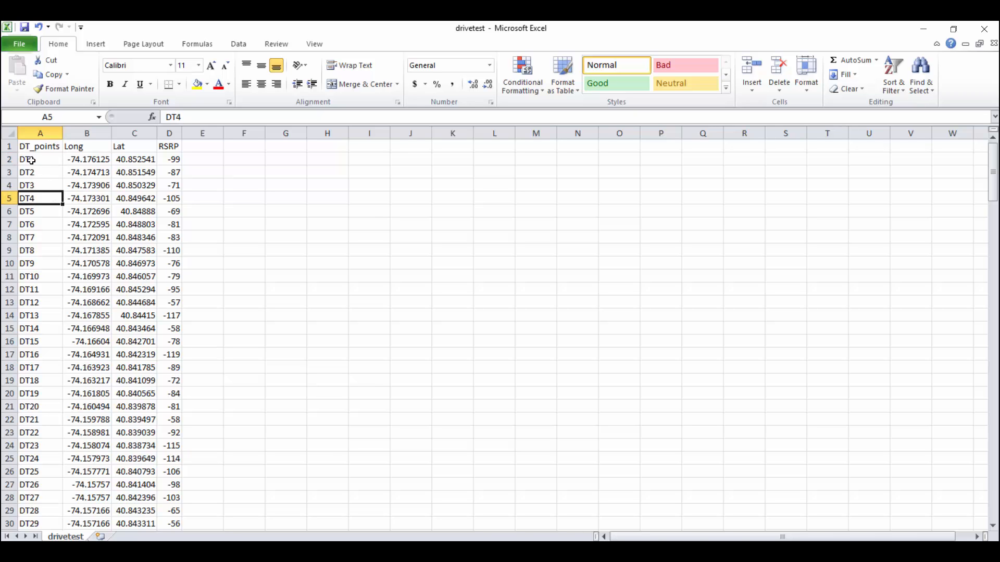
key(ctrl+Down)
key(ctrl+Up)
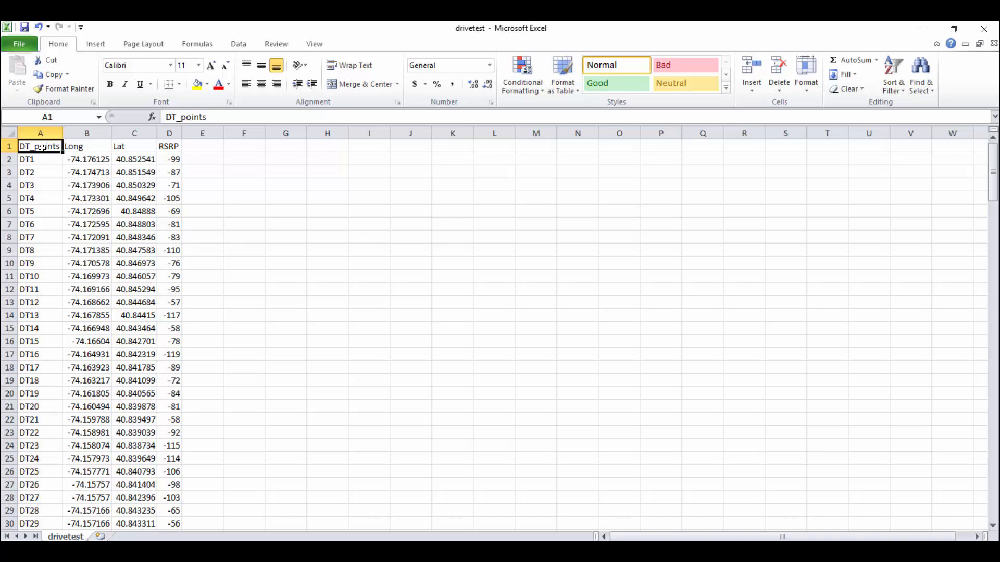
click(85, 147)
click(141, 147)
click(165, 148)
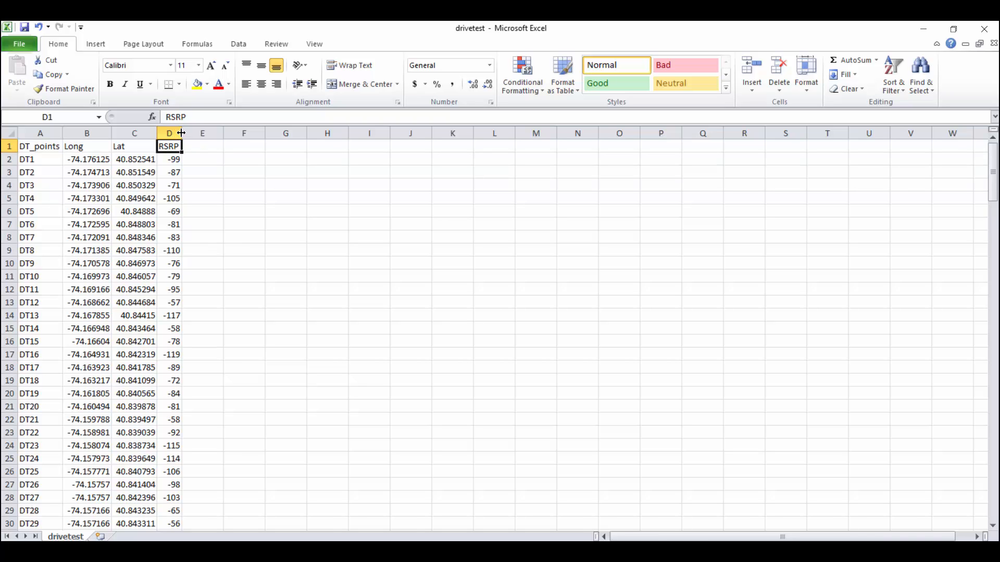
drag(188, 134, 216, 134)
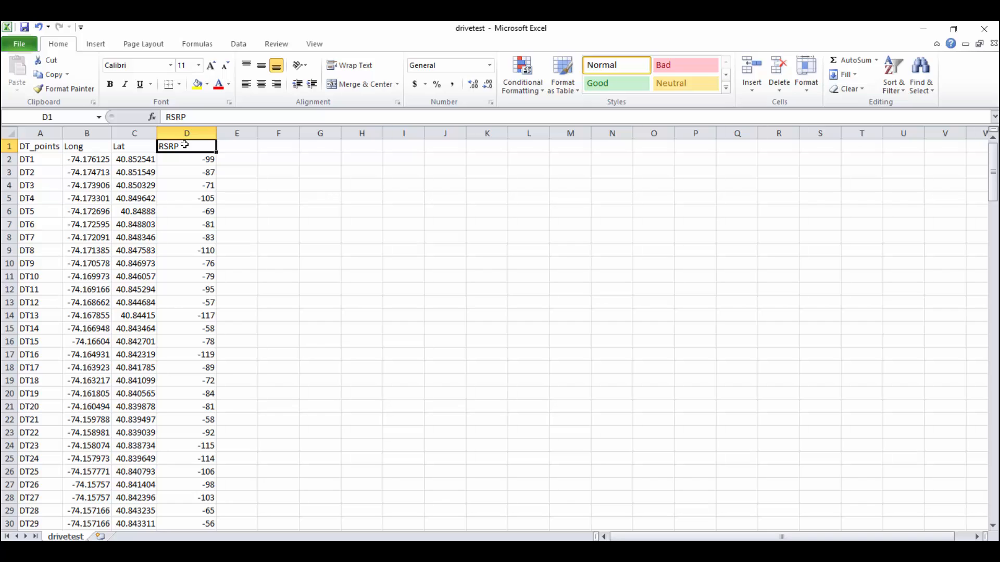
click(195, 225)
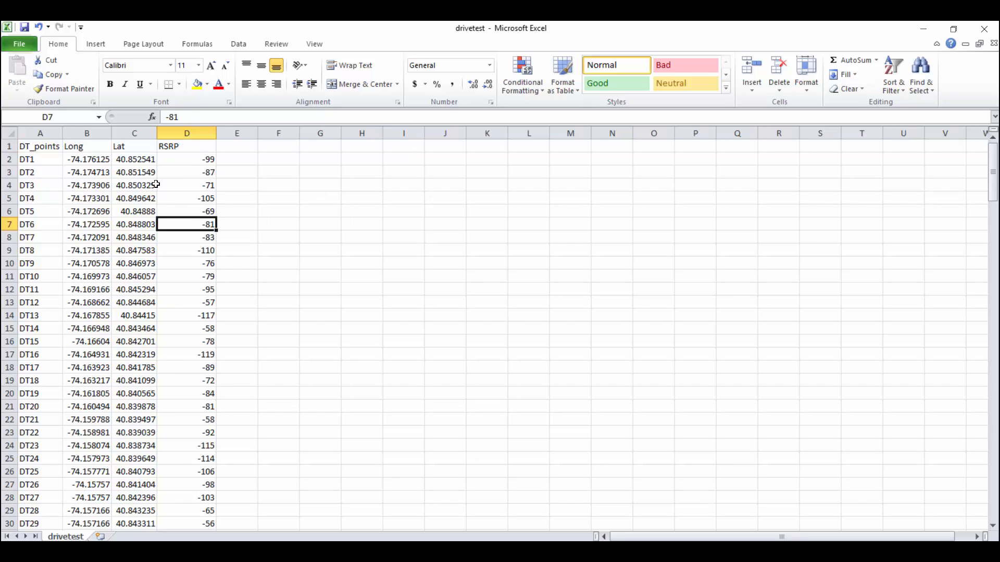
click(194, 159)
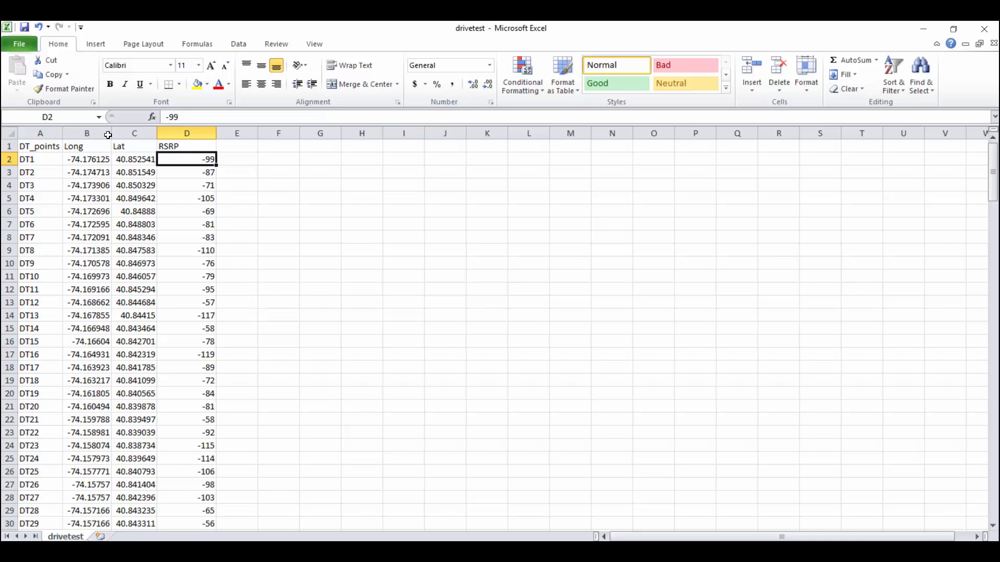
click(22, 30)
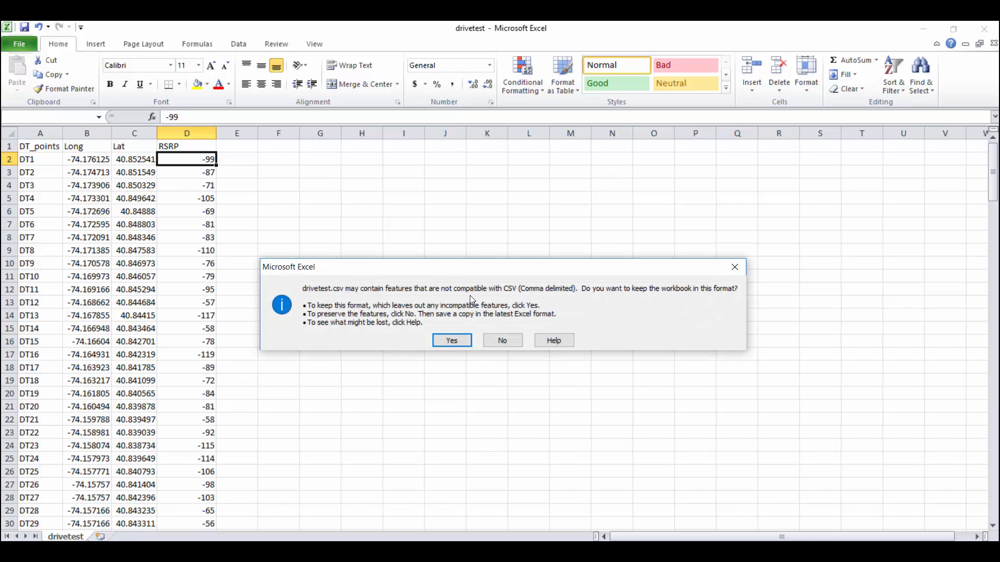
click(502, 340)
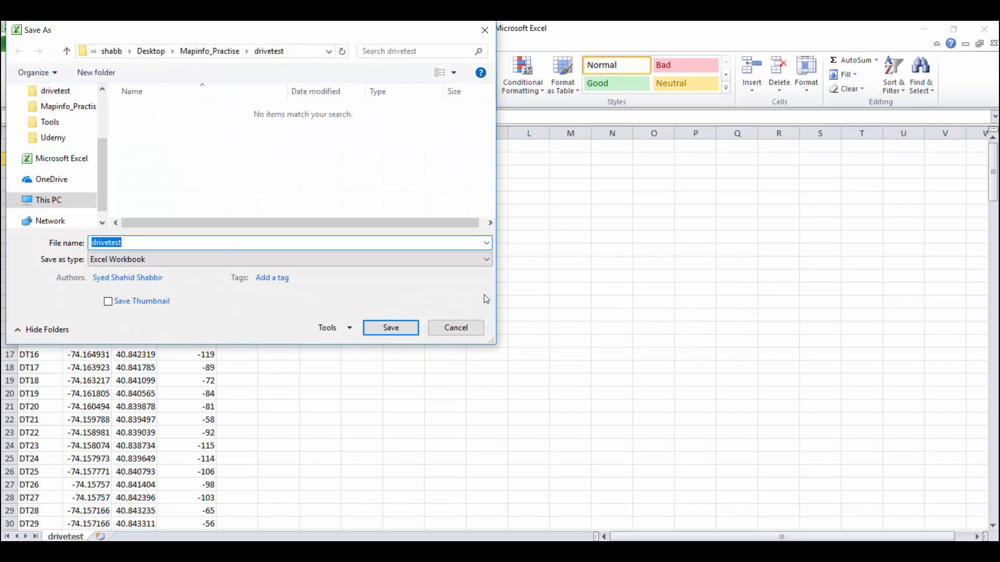
click(456, 328)
Close the drivetest workbook in Excel without saving changes
click(985, 35)
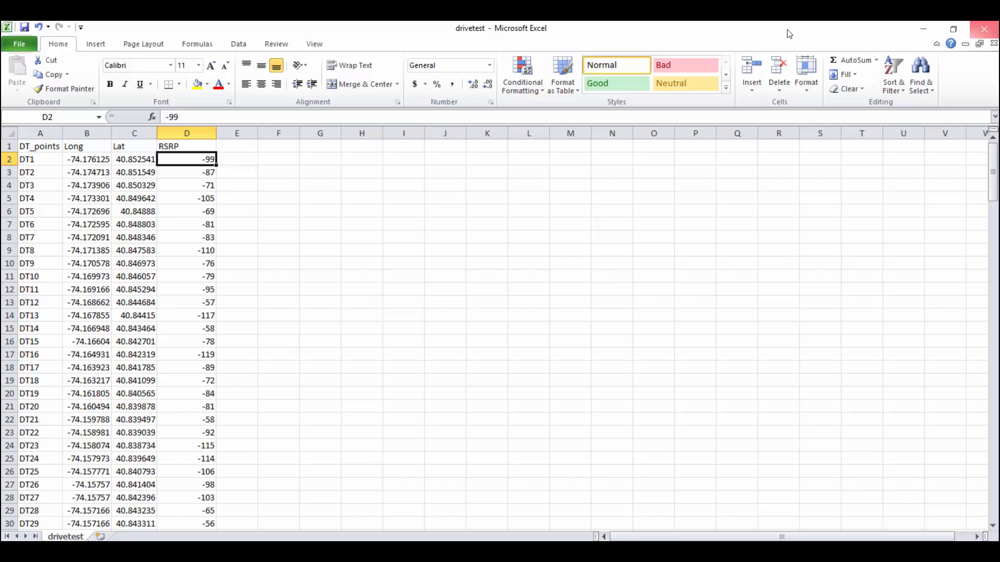
key(n)
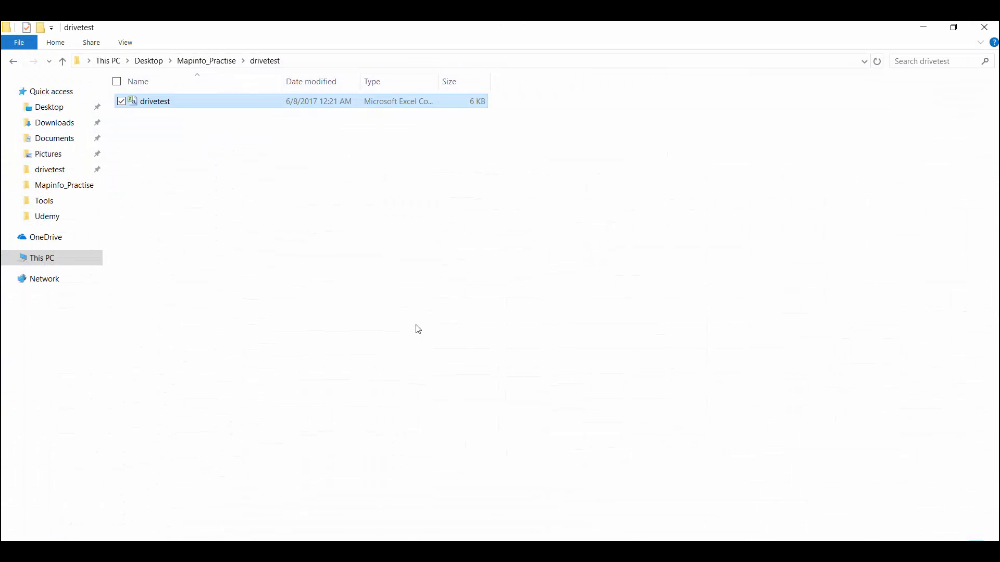
click(224, 209)
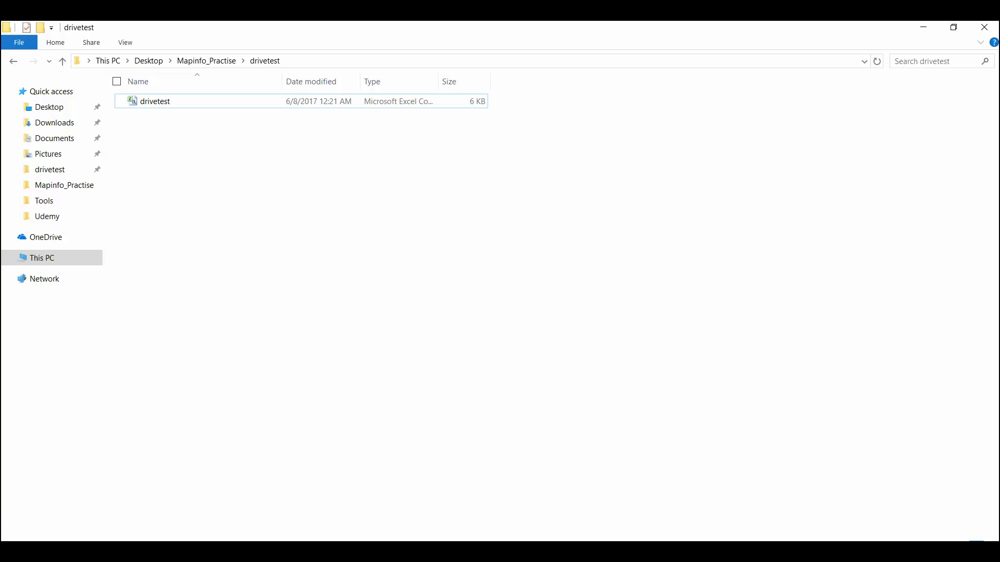
Switch to MapInfo Professional and open the drivetest file as Comma delimited CSV, using the first line for column titles
key(alt+Tab)
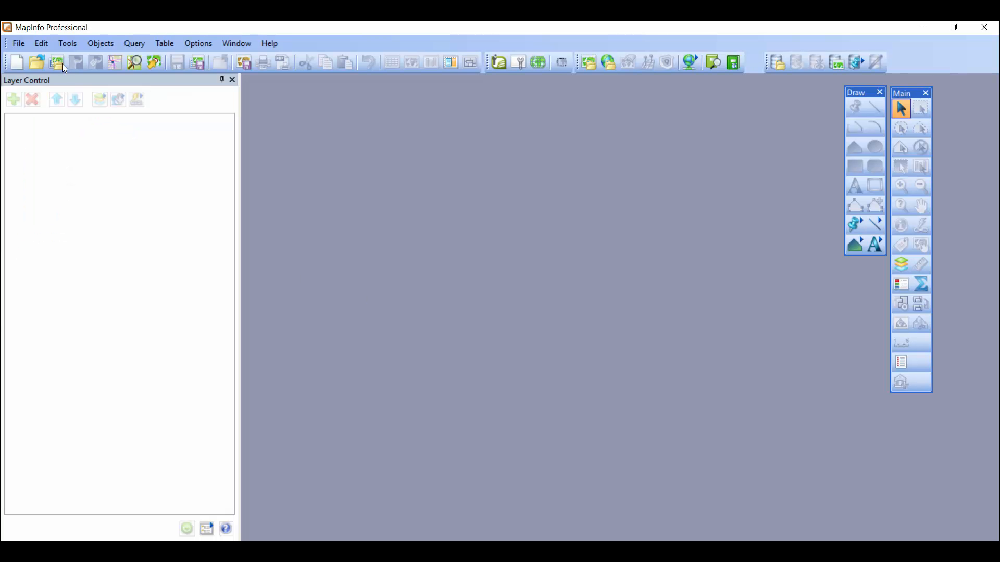
click(19, 43)
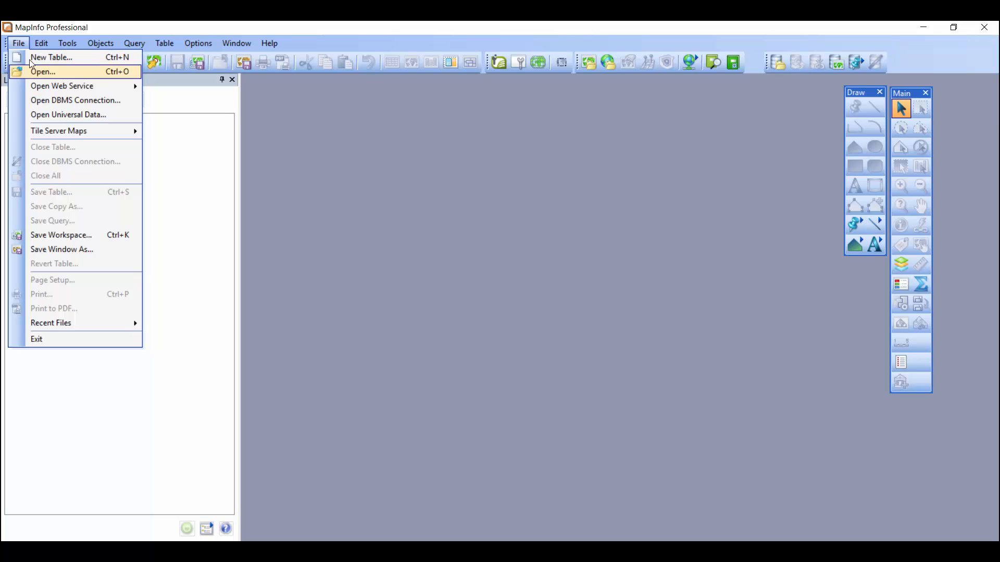
click(34, 70)
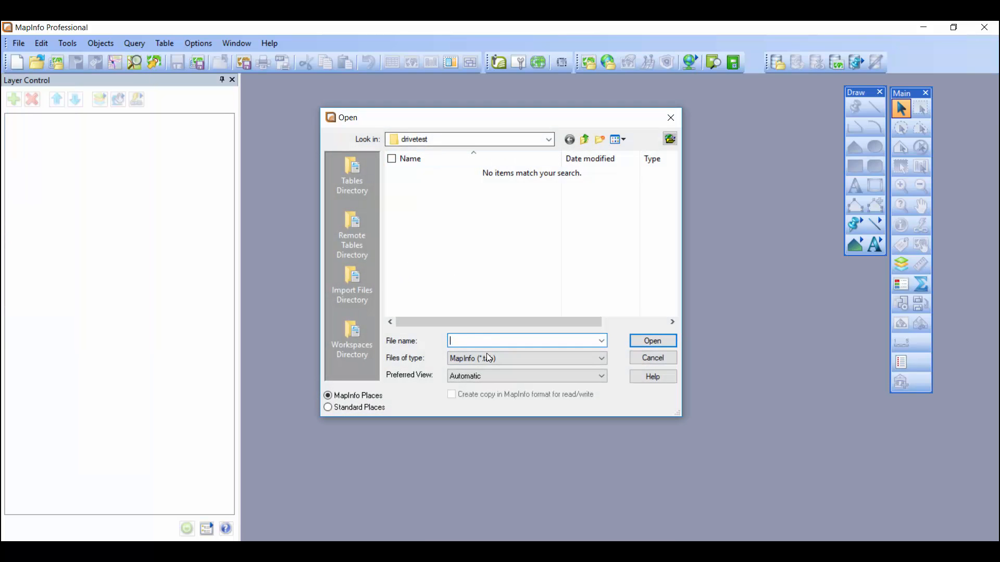
click(487, 357)
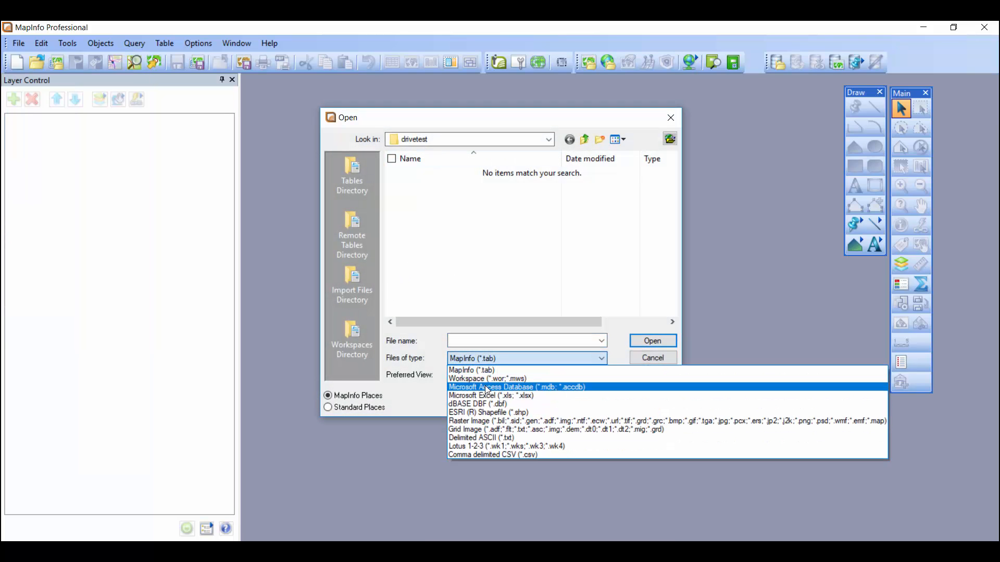
click(493, 456)
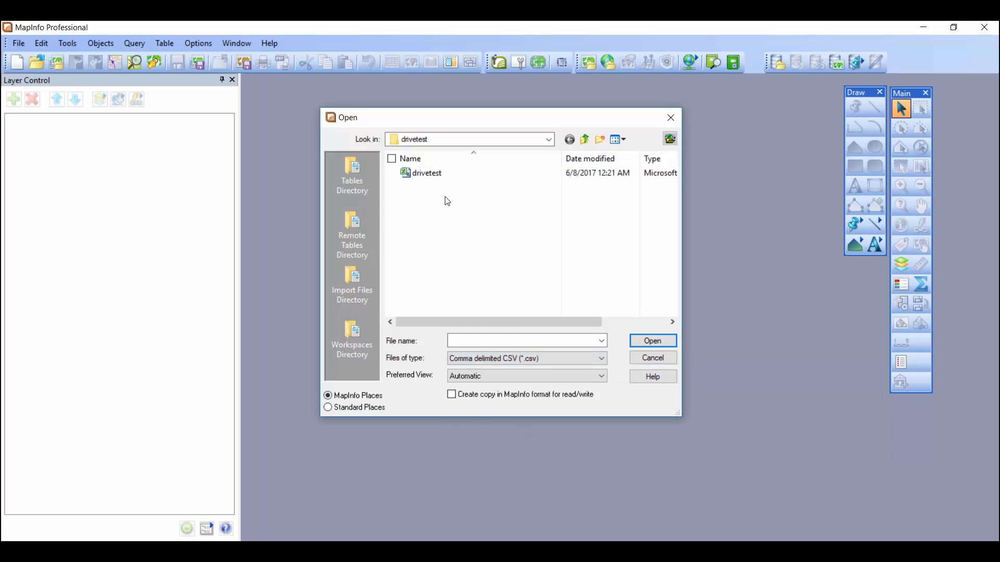
click(432, 174)
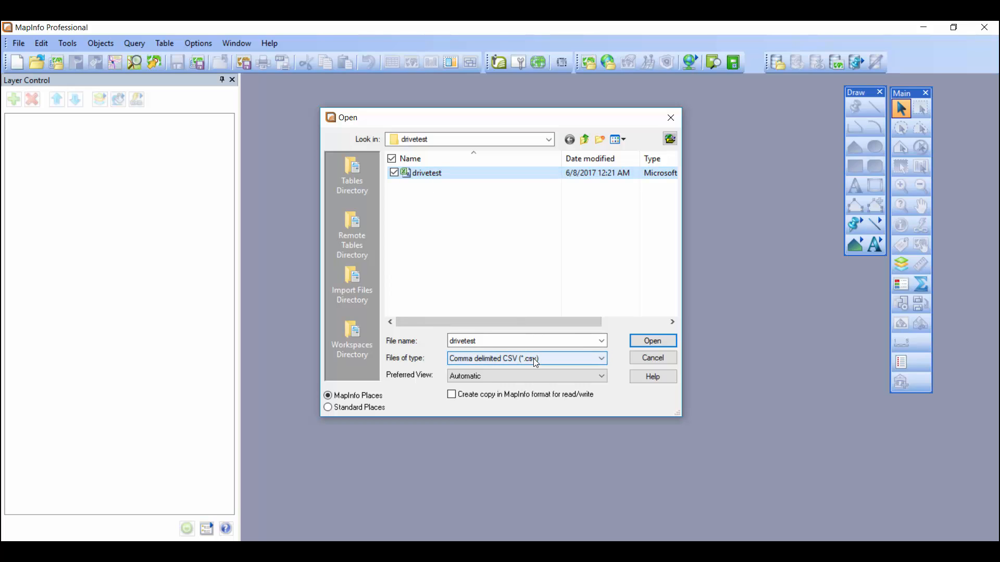
click(646, 344)
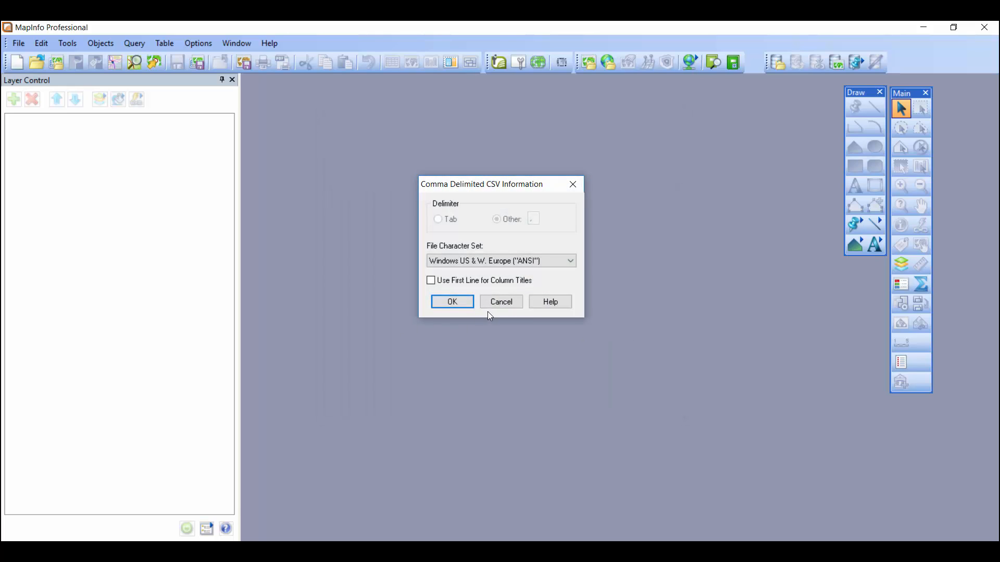
click(431, 281)
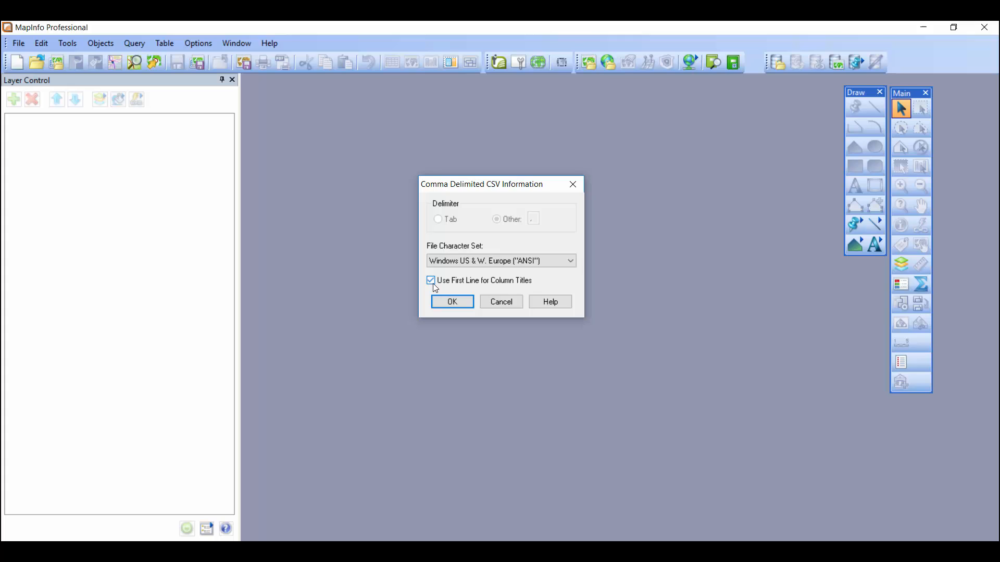
click(453, 302)
Maximize the drivetest browser window to review the imported records, and close that window
drag(589, 89, 474, 80)
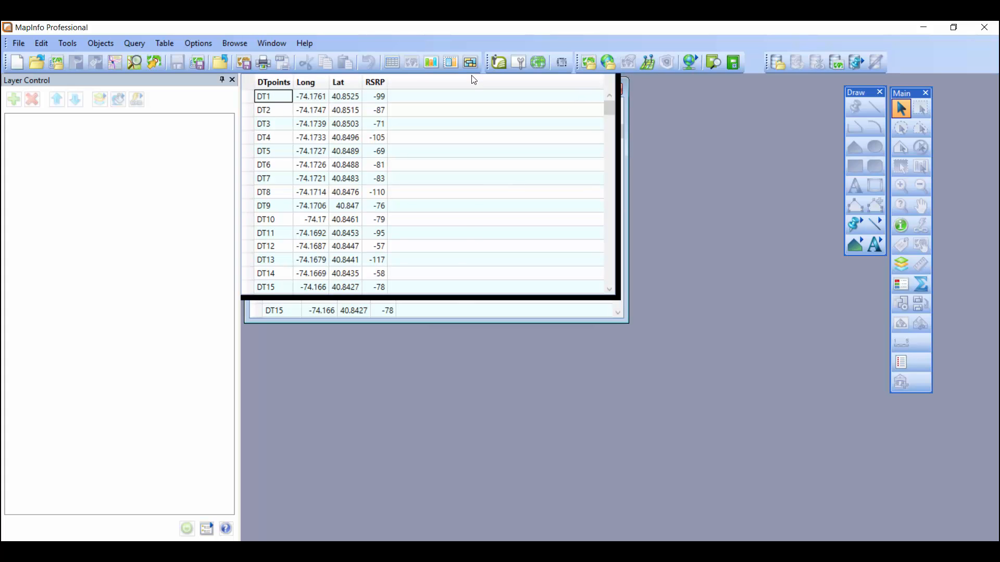
double_click(474, 80)
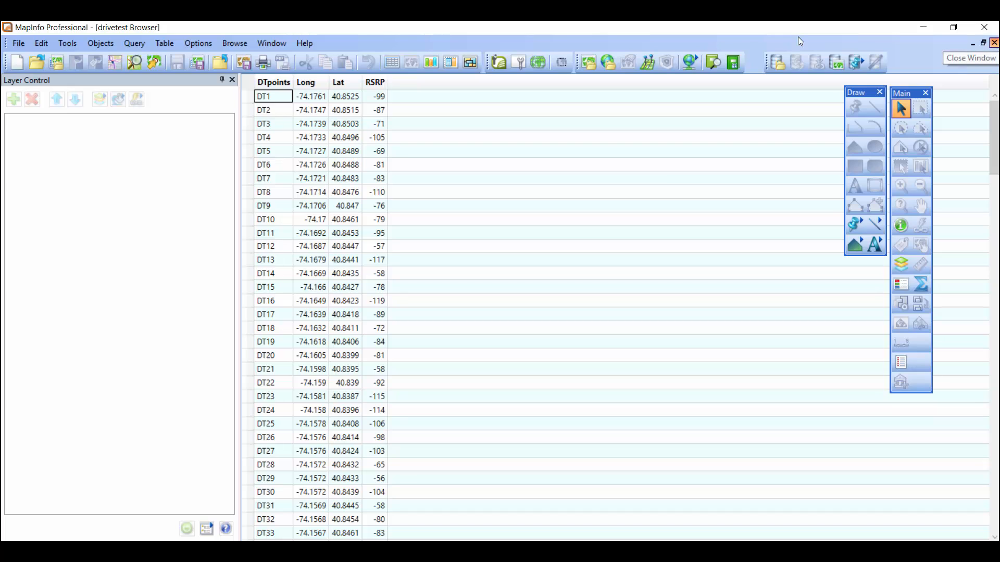
click(994, 42)
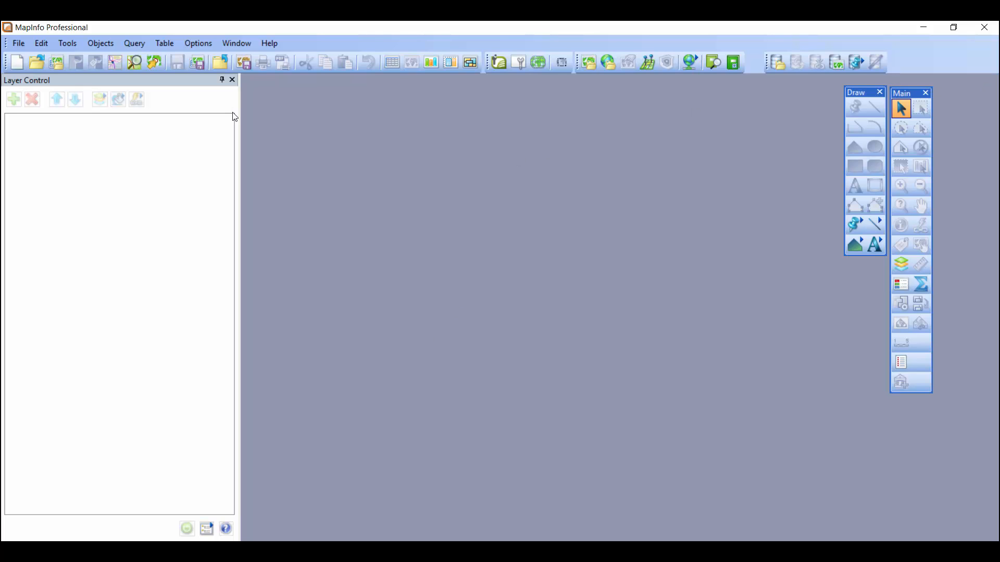
click(19, 43)
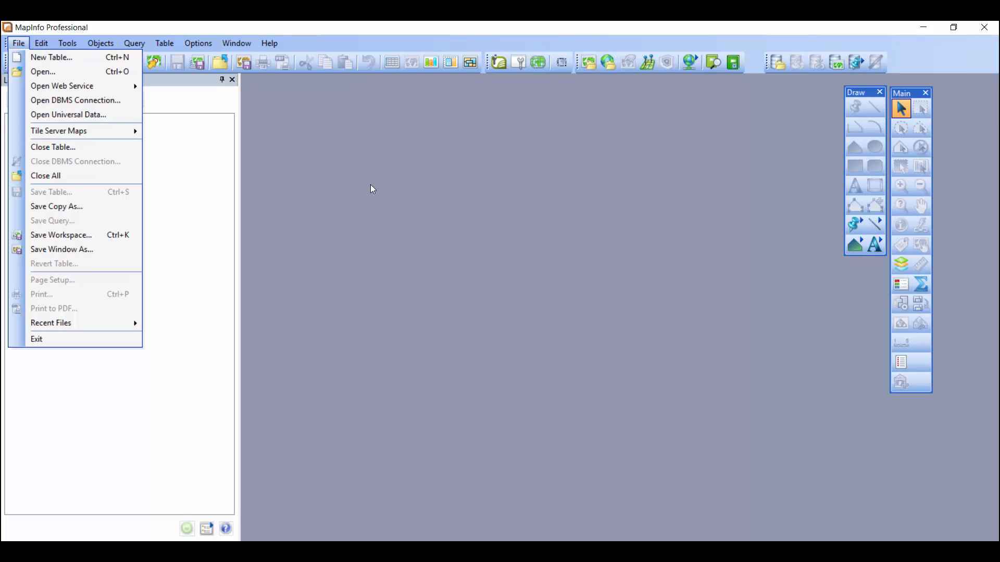
click(355, 181)
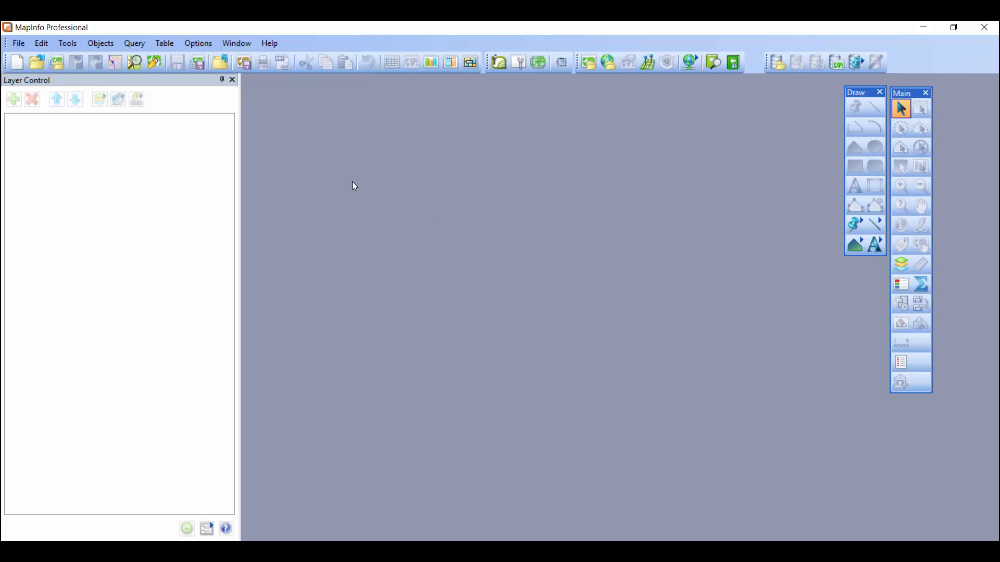
Create points for the drivetest table with Long as X, Lat as Y and the Longitude / Latitude projection
click(171, 45)
click(180, 117)
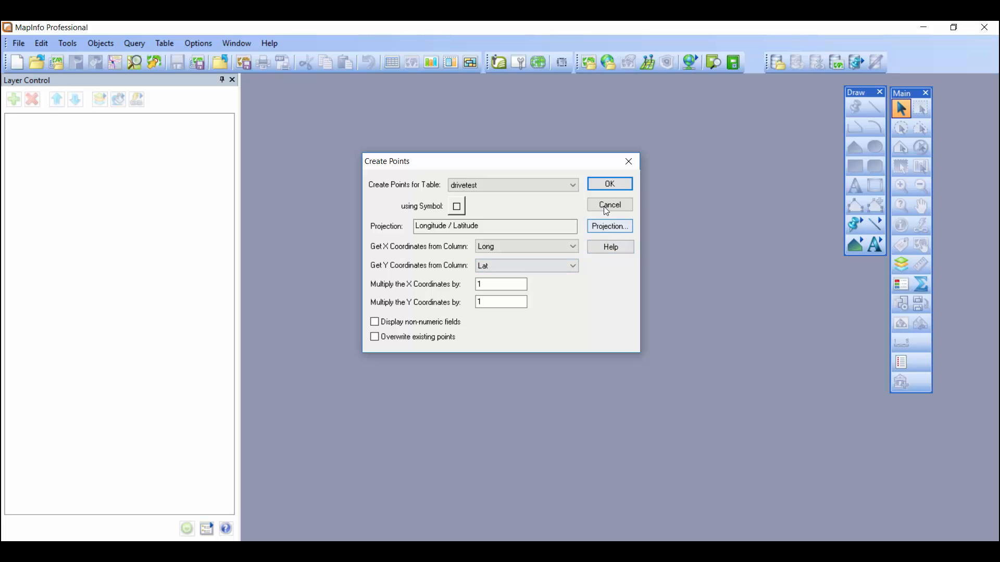
click(608, 187)
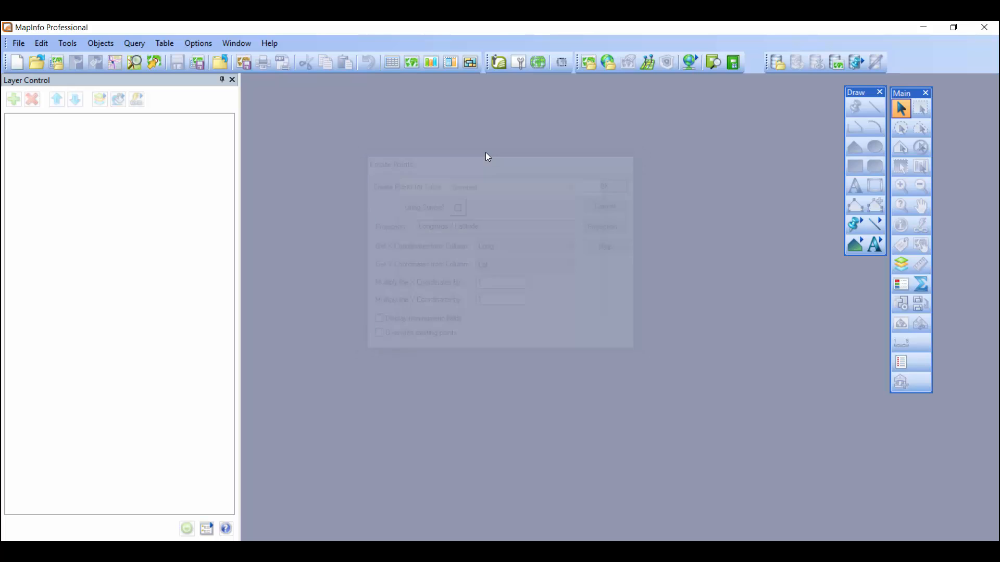
Open the drivetest table in a new map window, maximize it and zoom out to show all points
click(410, 65)
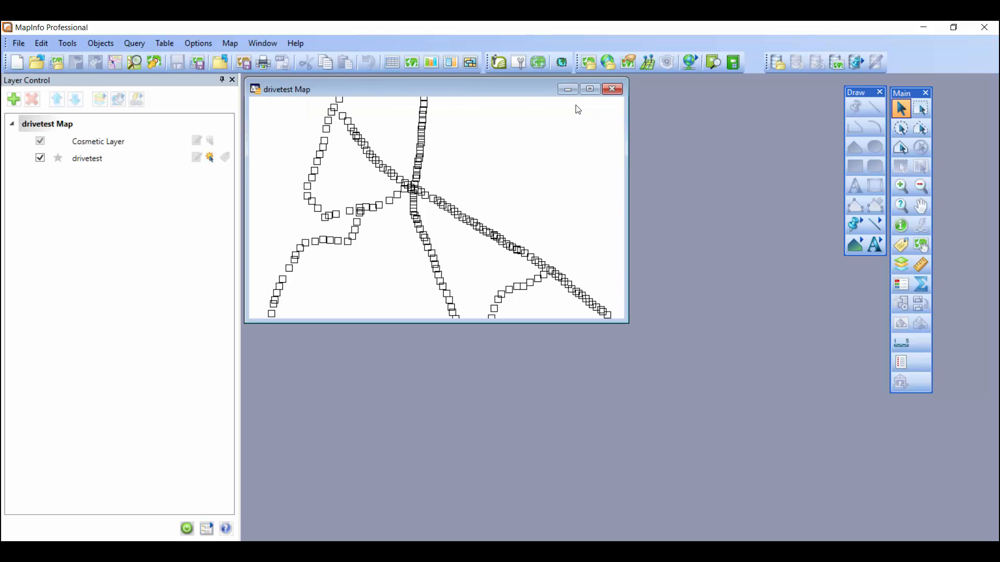
click(590, 89)
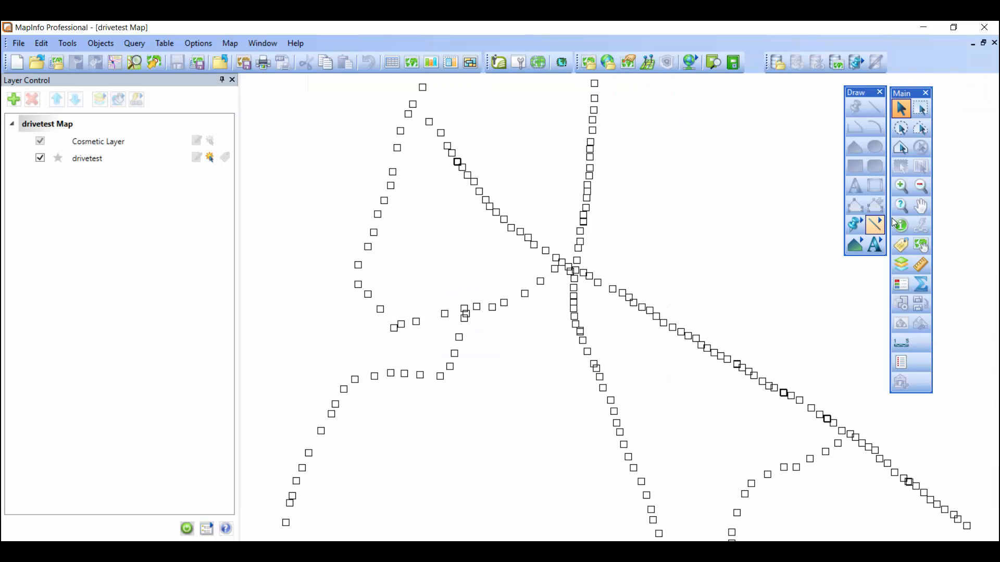
click(921, 187)
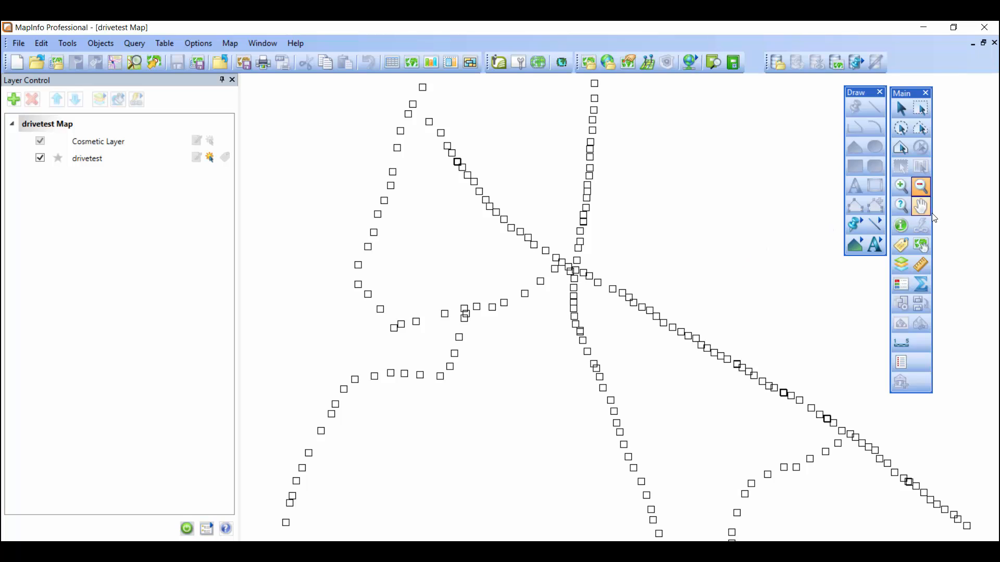
click(716, 235)
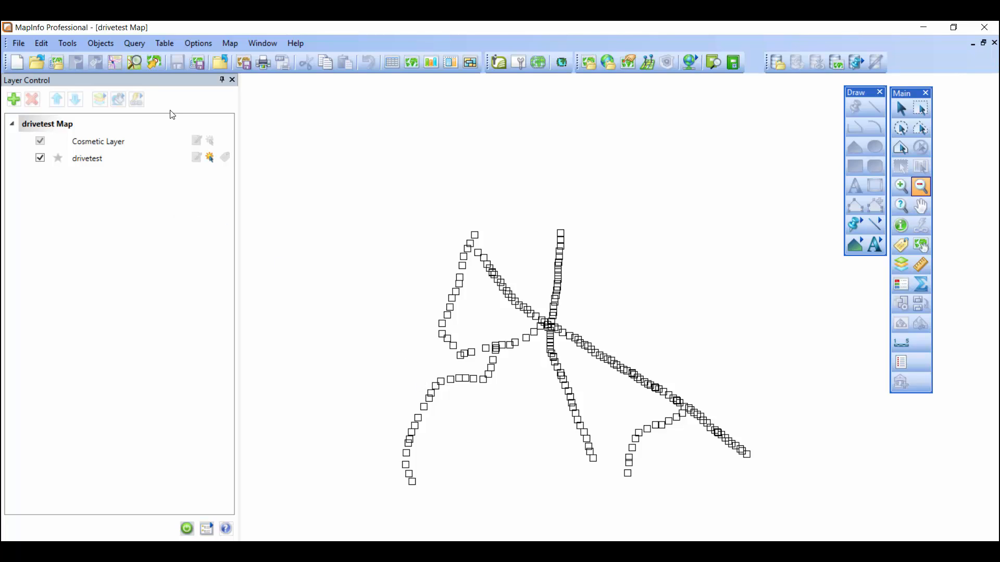
Add the OSM_Roads OpenStreetMap background layer to the drivetest map
click(134, 64)
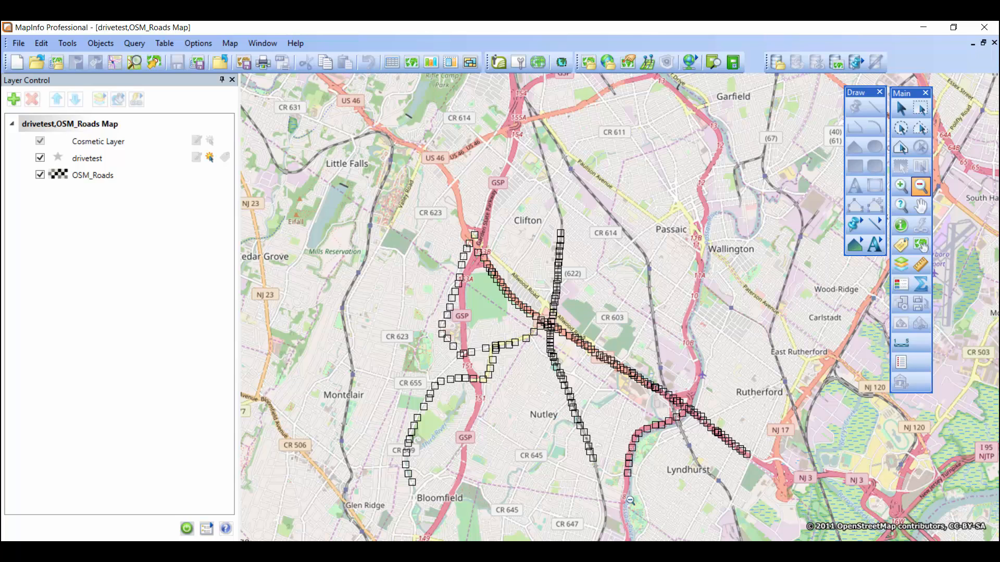
Hide the OSM_Roads layer and set the drivetest layer's symbol to the filled circle of the Map Symbols font
click(40, 175)
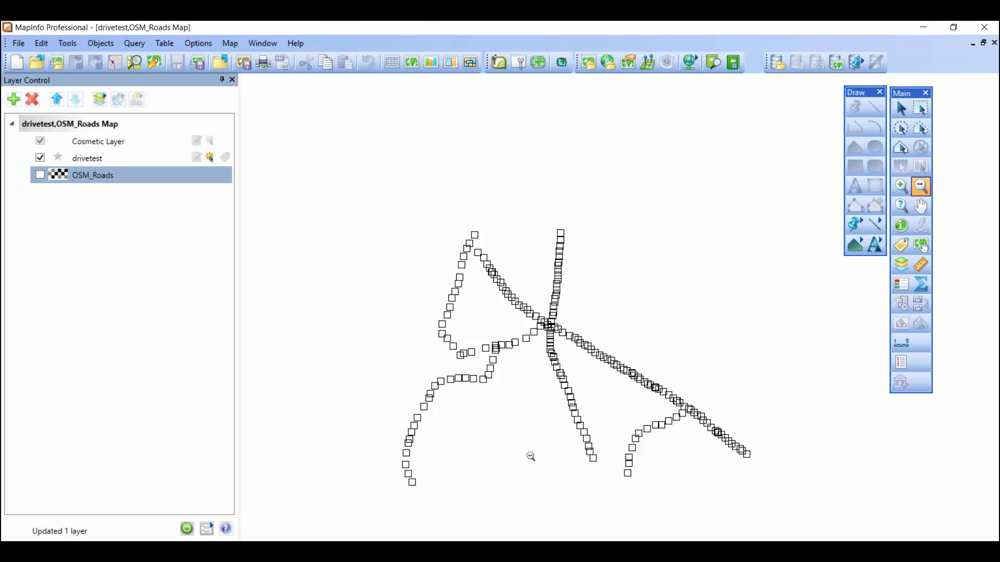
click(57, 157)
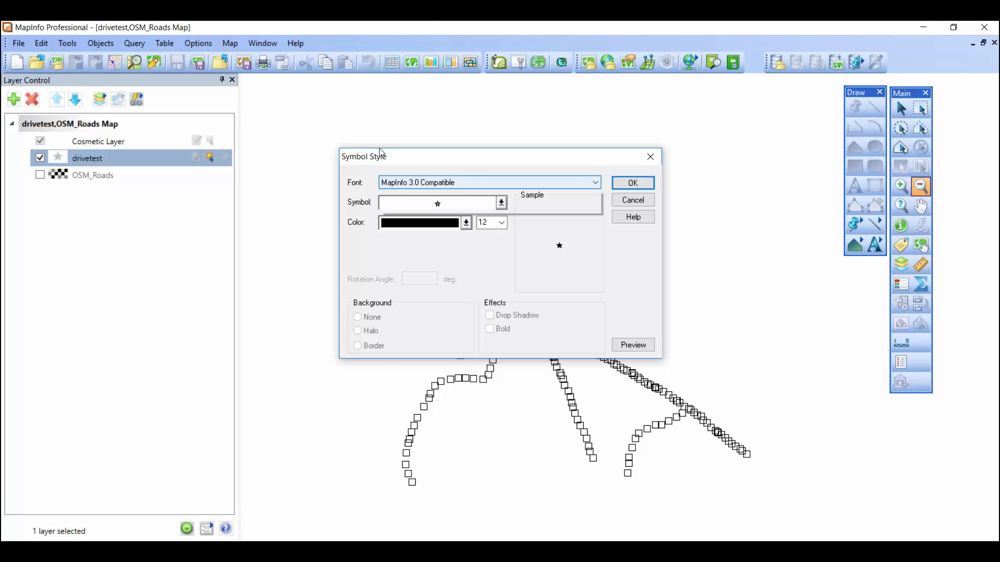
click(521, 182)
click(430, 272)
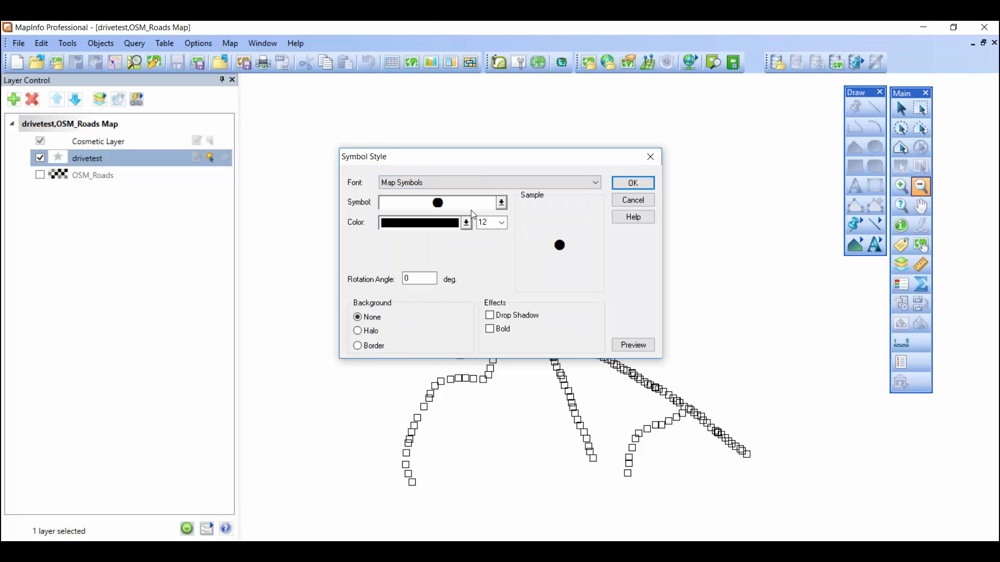
click(631, 185)
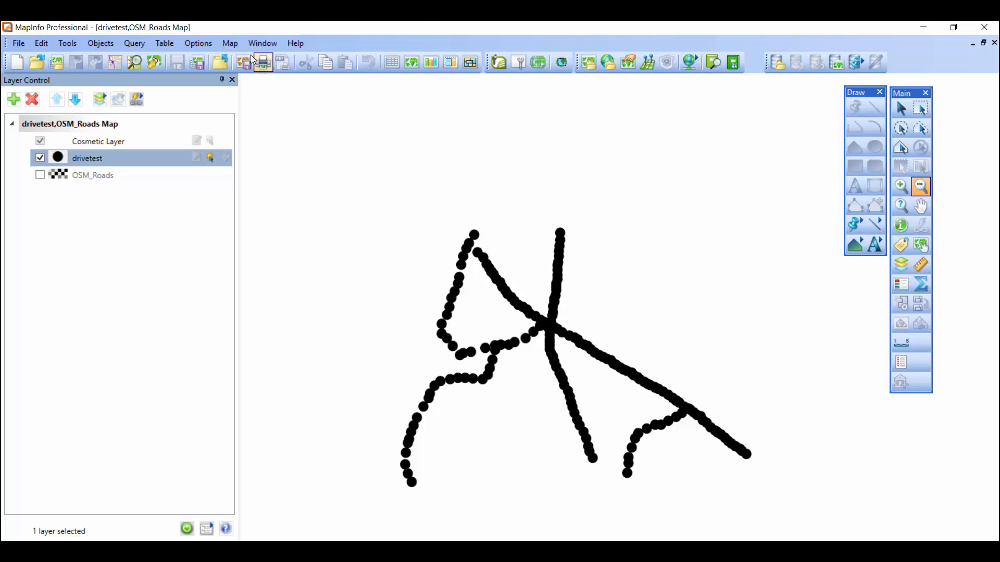
Start a thematic map of the Ranges type with the Point Ranges, Five Sequential Spectral template
click(231, 44)
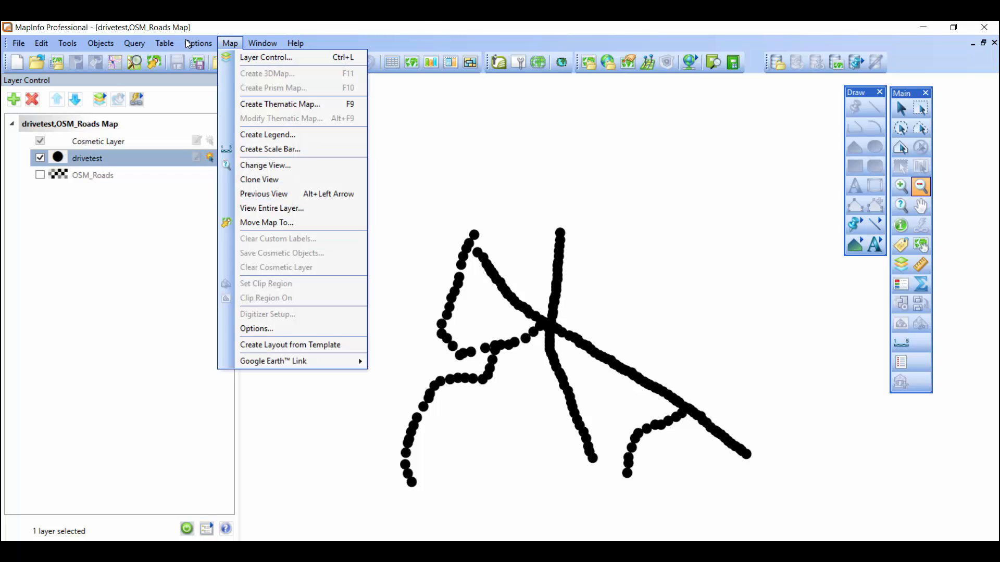
click(280, 107)
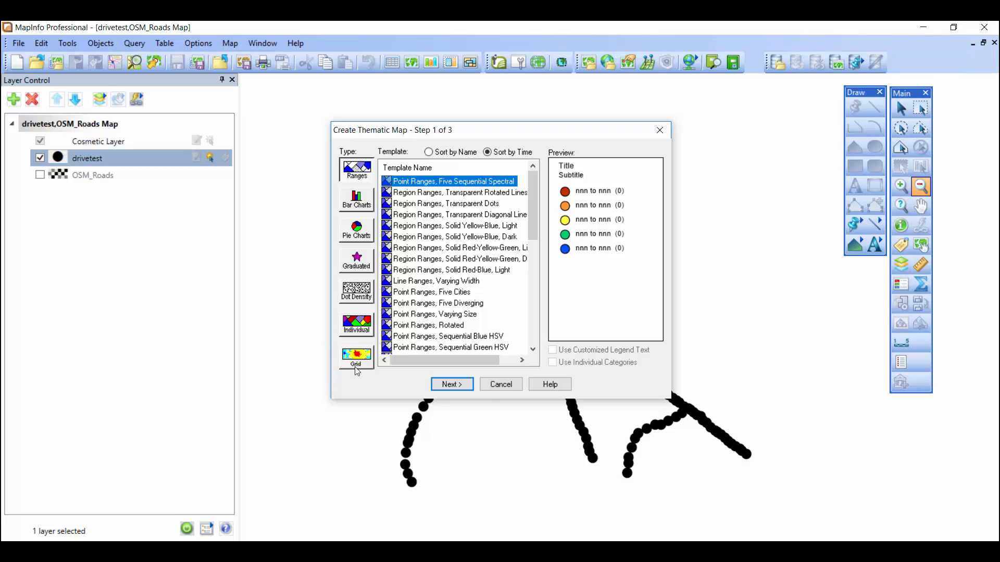
click(357, 173)
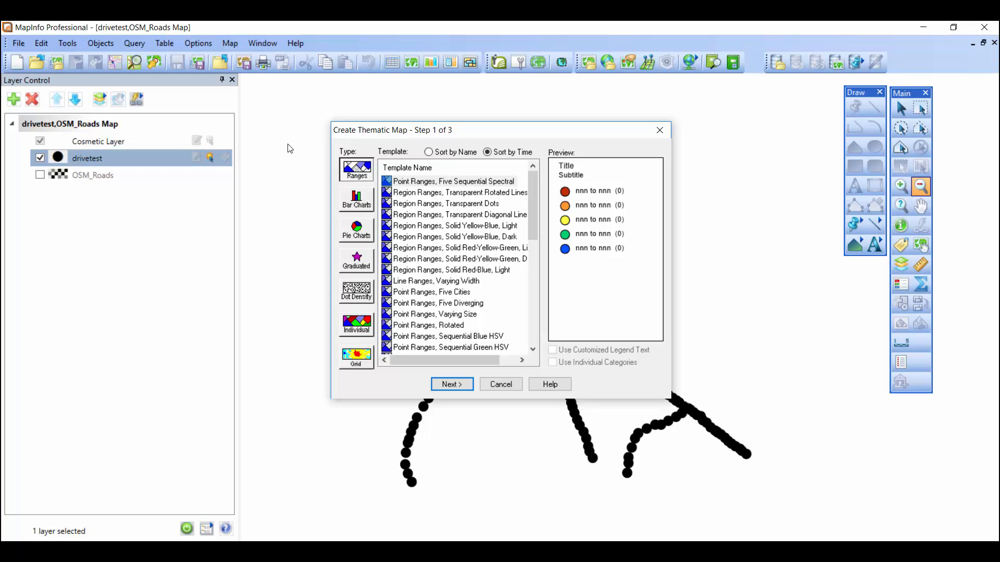
click(461, 184)
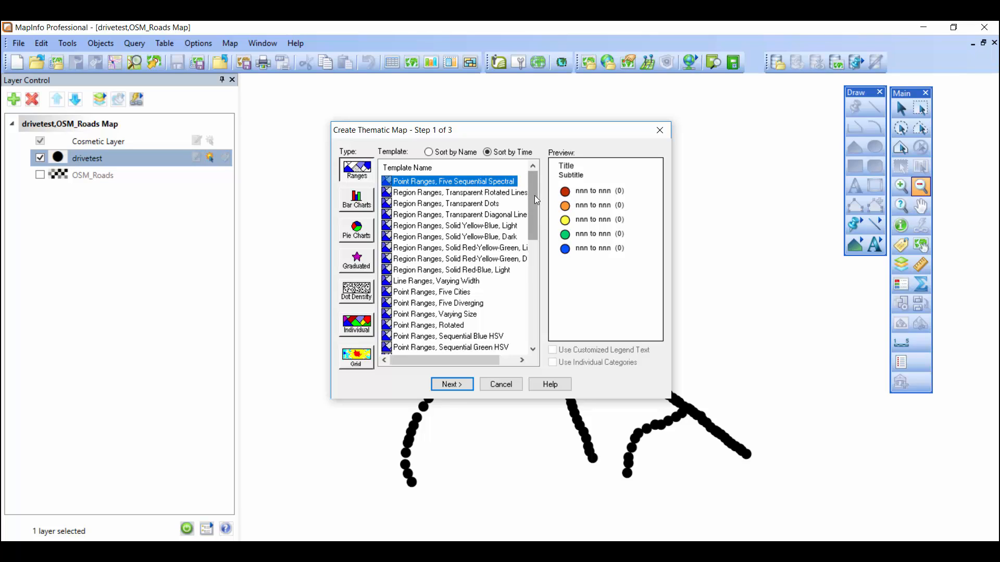
Examine the previews of the other region, line and point range templates, and return to Point Ranges, Five Sequential Spectral
click(451, 194)
key(Down)
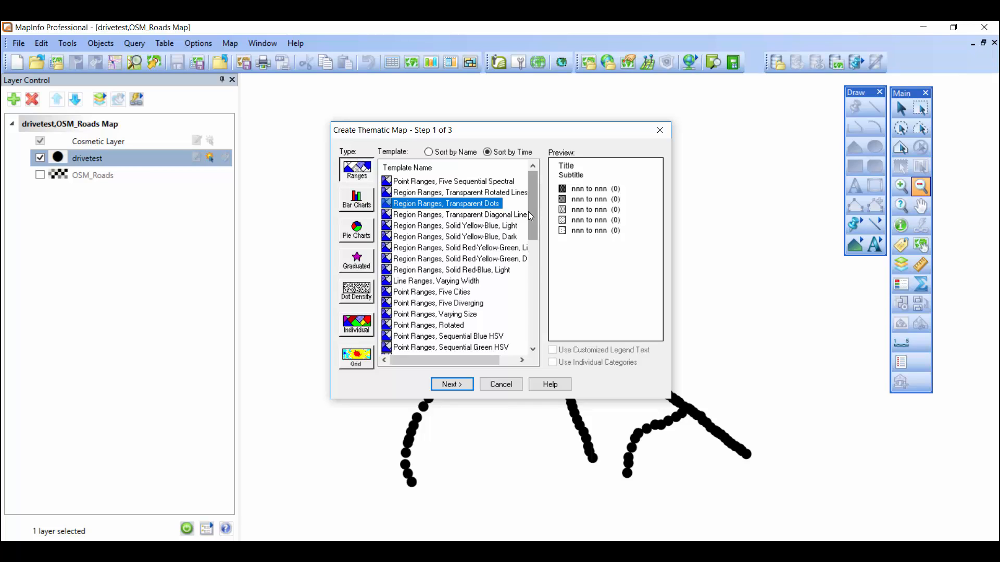
click(451, 215)
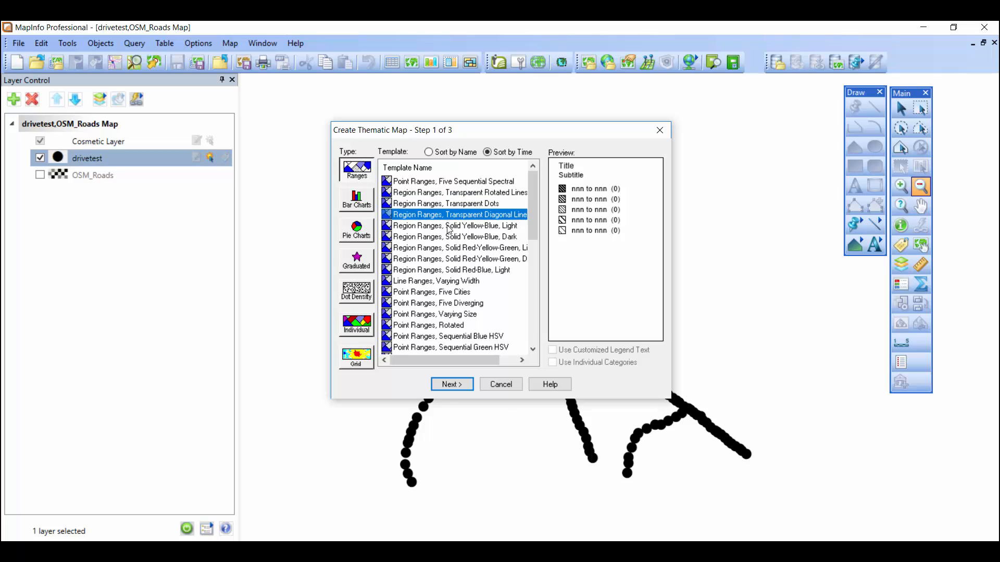
click(450, 226)
key(Down)
key(Down)
key(Down)
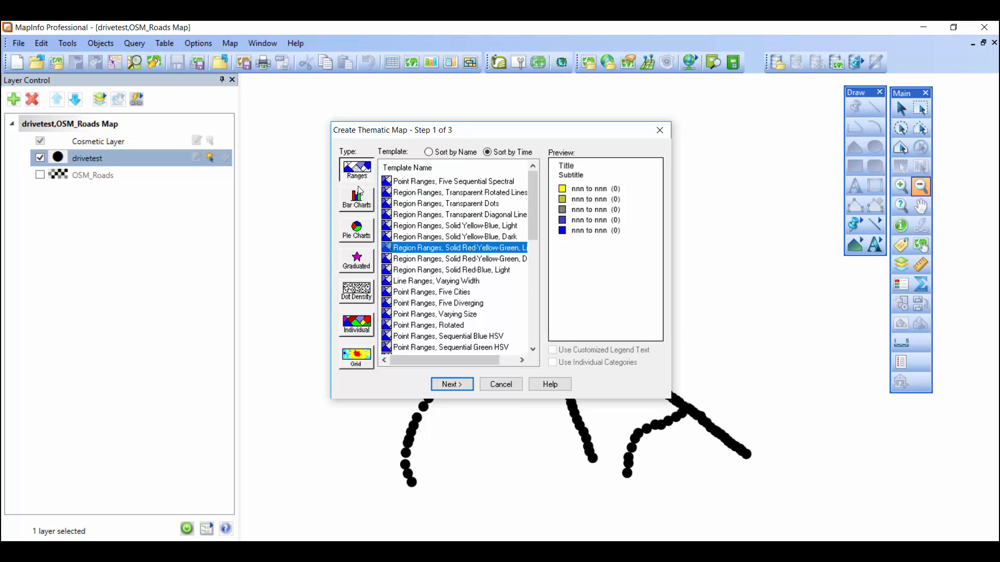
key(Down)
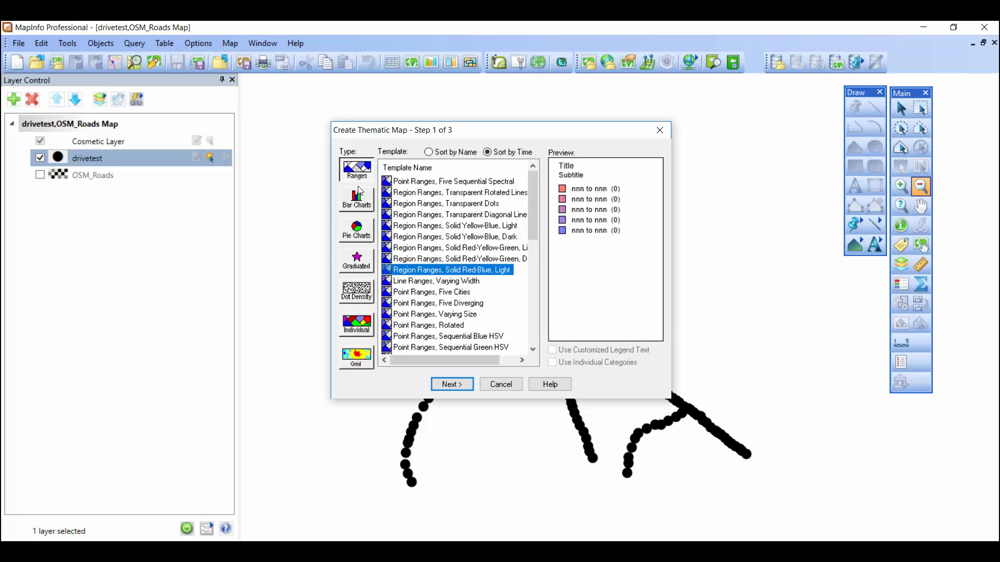
key(Down)
key(Down)
key(Down)
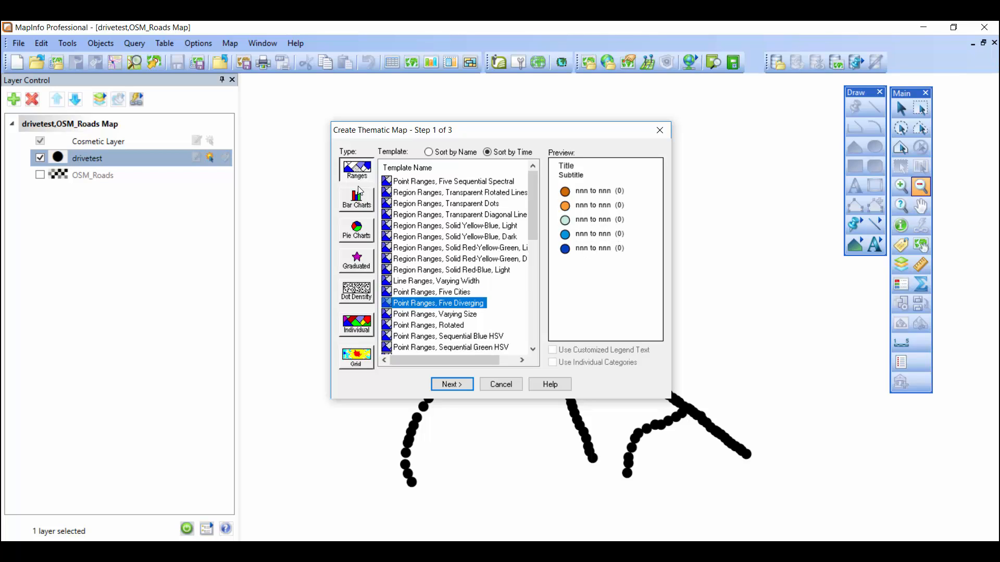
key(Down)
key(Down)
key(Down)
key(Down)
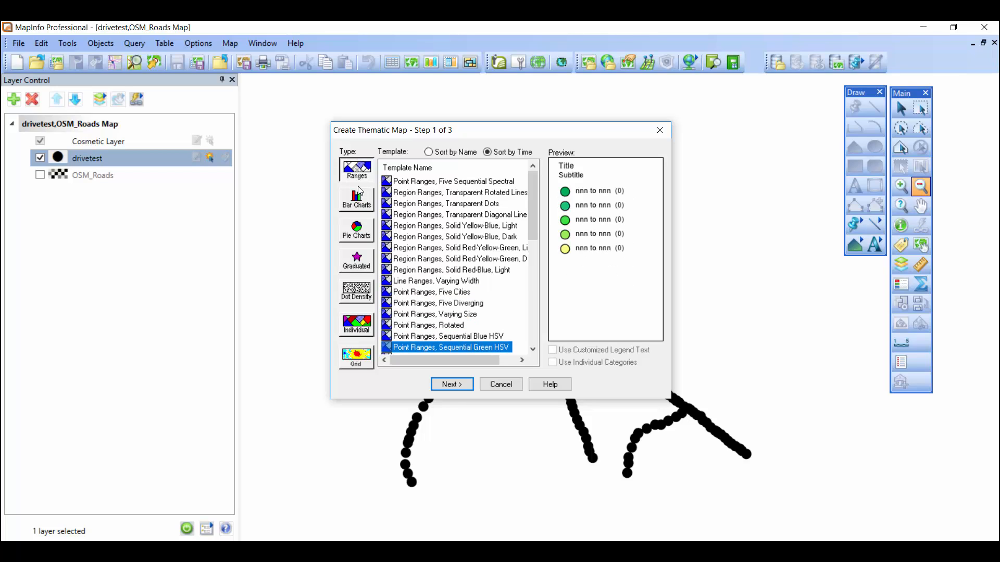
key(Down)
key(Down)
key(Down)
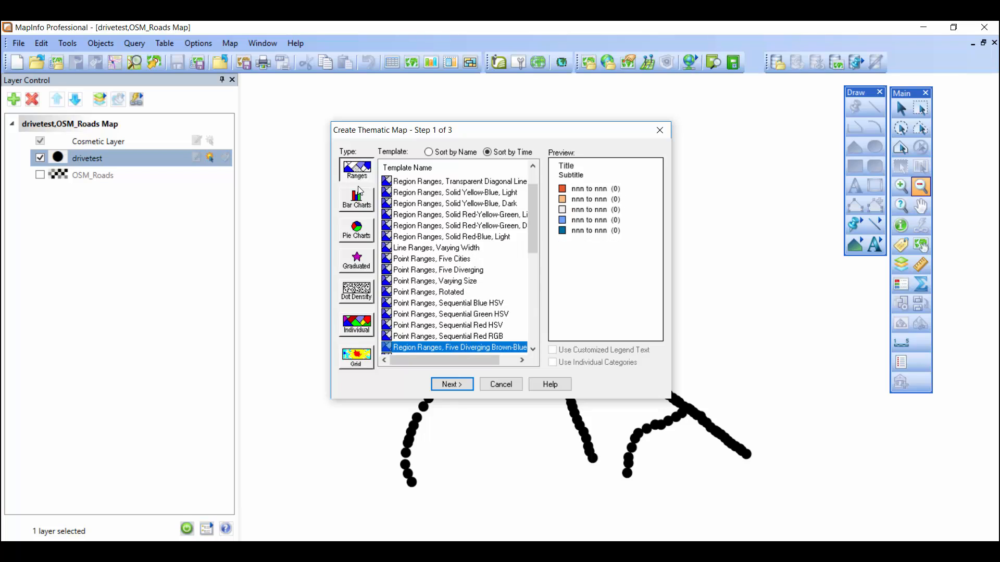
key(Down)
key(Down)
key(Down)
key(Down)
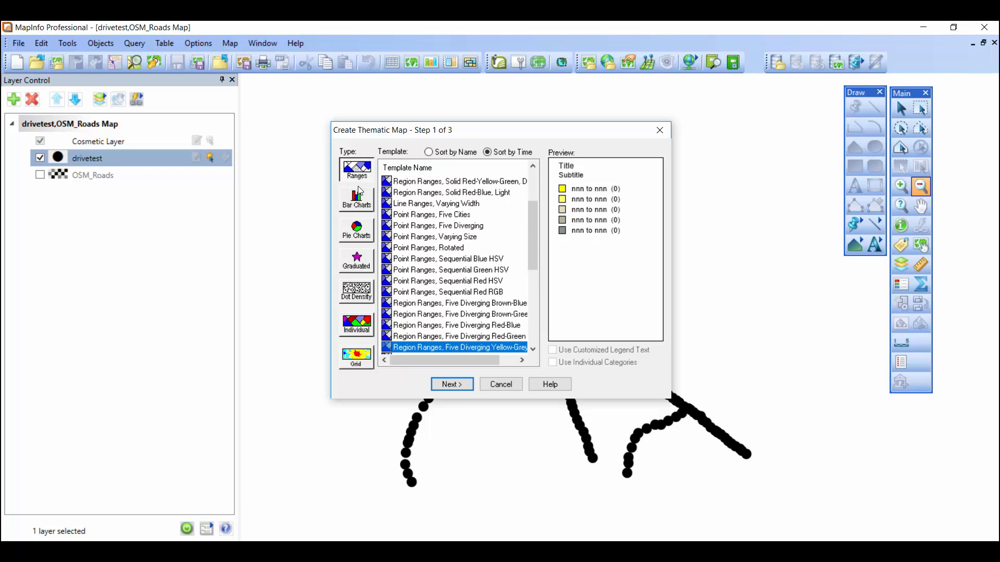
key(Down)
key(Down)
key(Down)
key(Down)
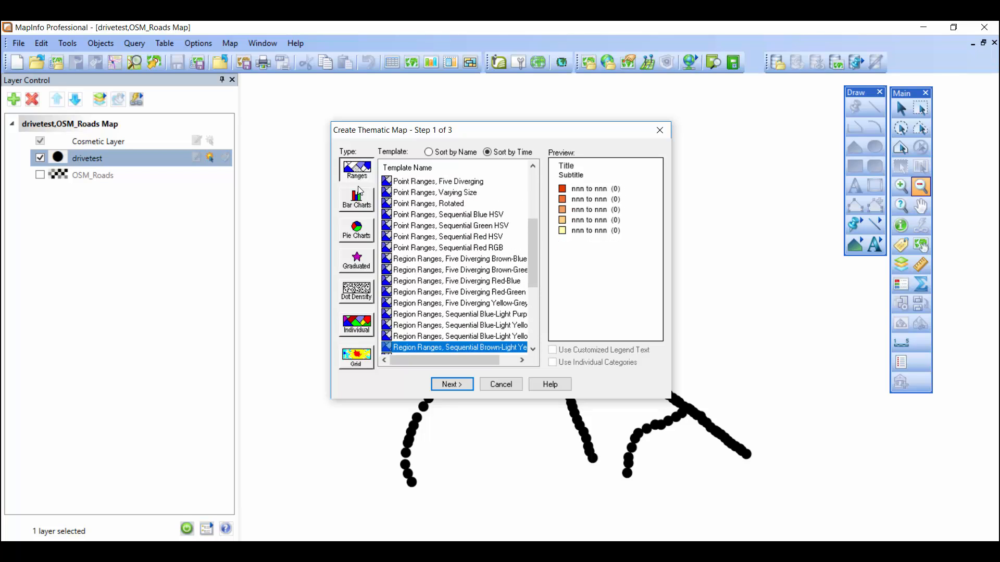
key(Down)
key(Down)
key(Down)
key(Down)
key(Down)
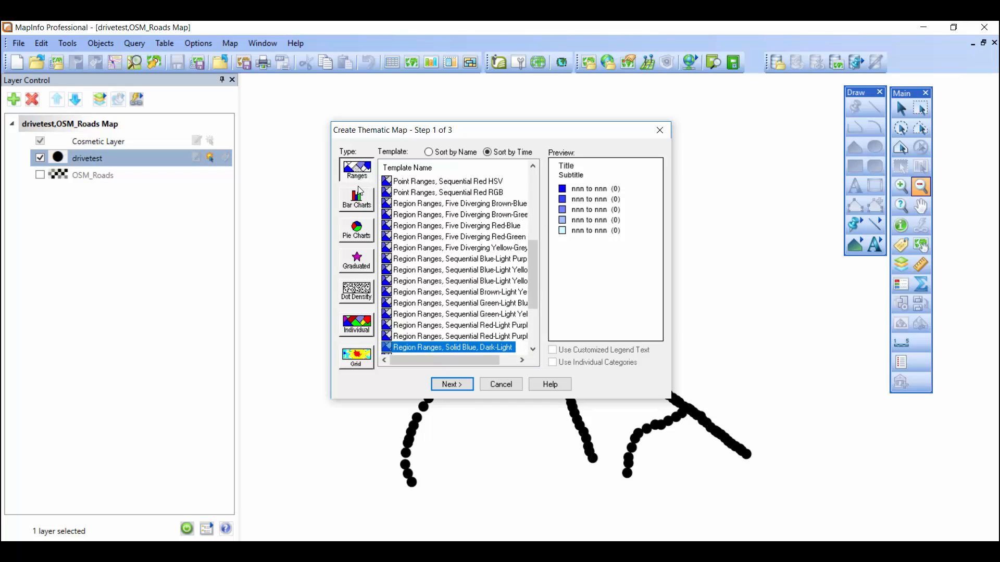
key(Down)
key(Down)
key(Down)
key(Down)
key(Down)
key(Down)
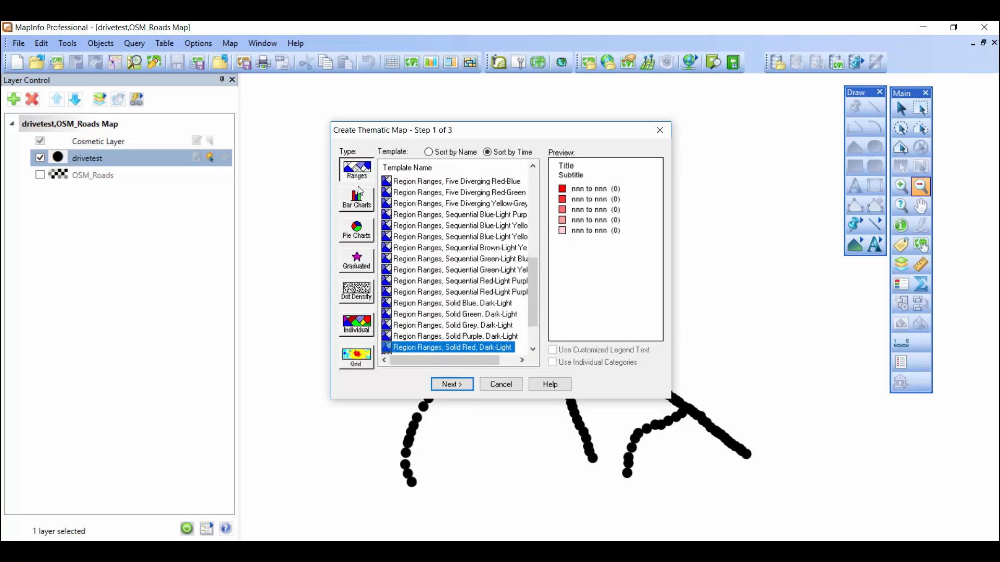
key(Down)
key(Down)
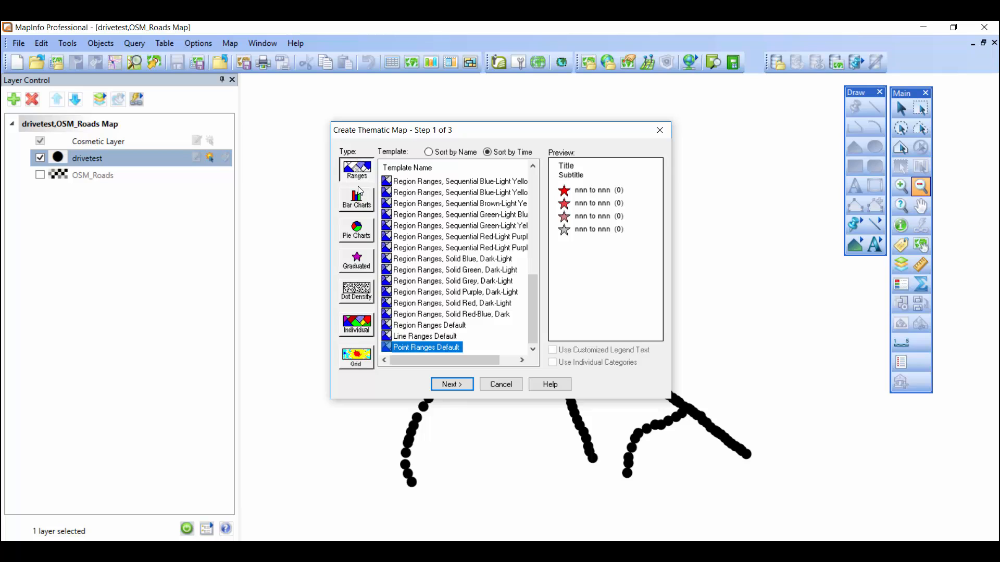
key(Up)
key(Up)
key(Up)
key(Up)
key(Up)
key(Up)
key(Up)
key(Up)
key(Up)
key(Up)
key(Up)
key(Up)
key(Up)
key(Up)
key(Up)
key(Up)
key(Up)
key(Up)
key(Up)
key(Up)
key(Up)
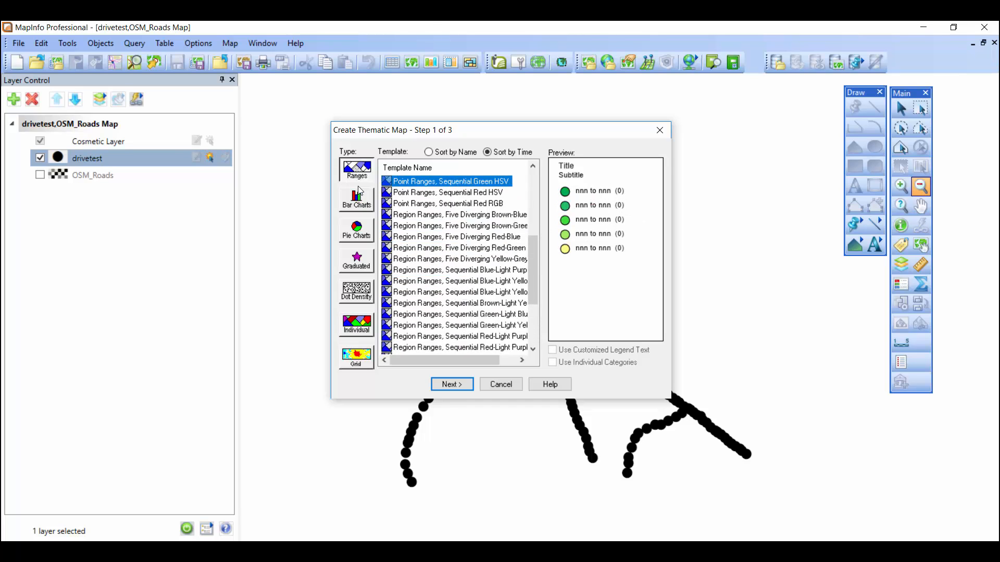
key(Up)
key(Up)
key(Up)
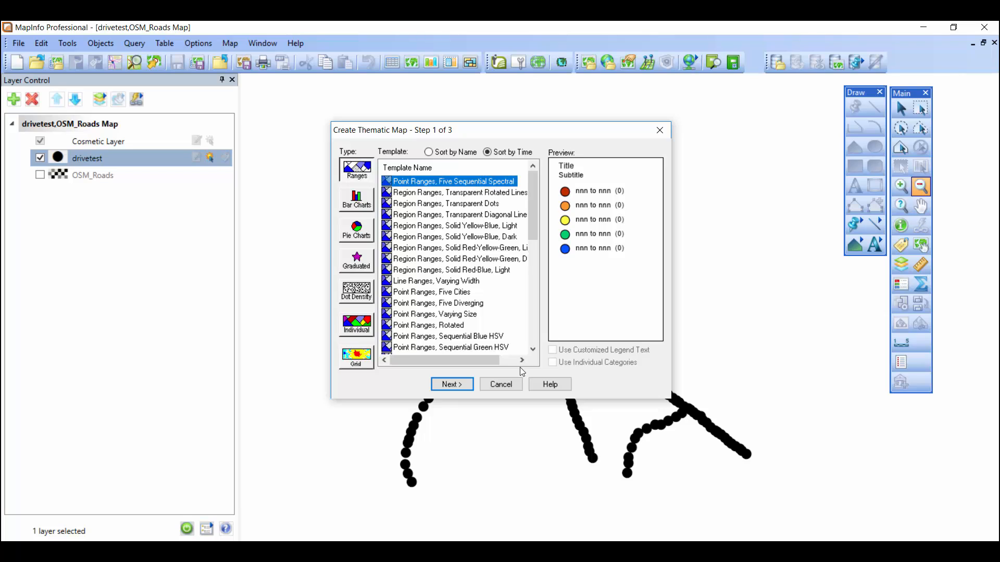
Base the theme on the RSRP field of the drivetest table, ignoring zeroes or blanks, and continue to the customization stage
click(451, 384)
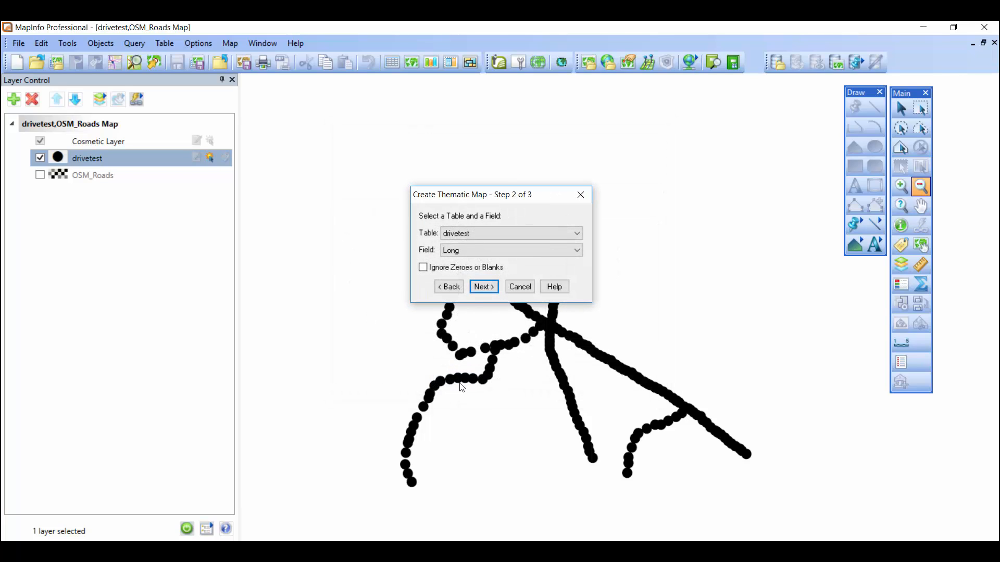
click(461, 234)
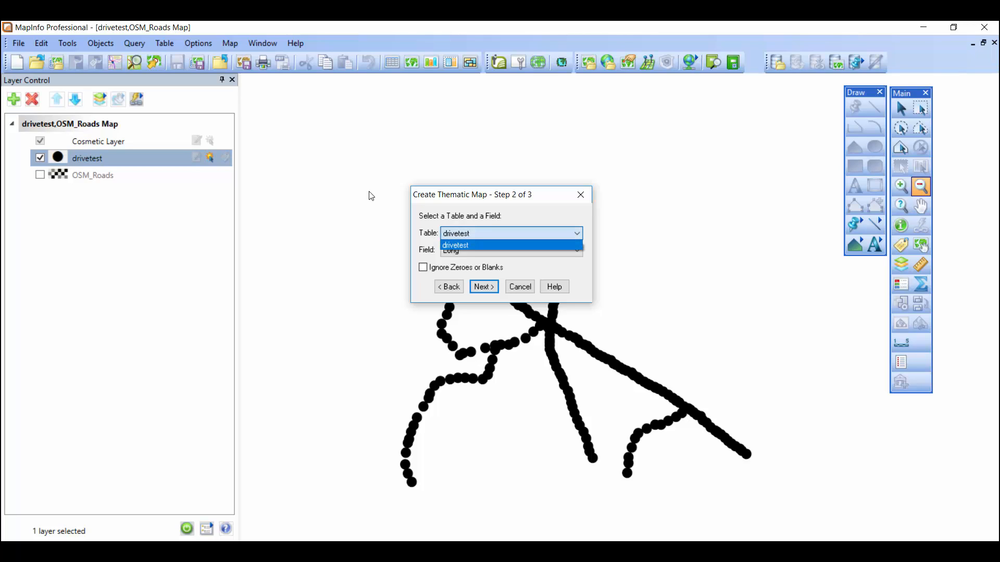
click(368, 193)
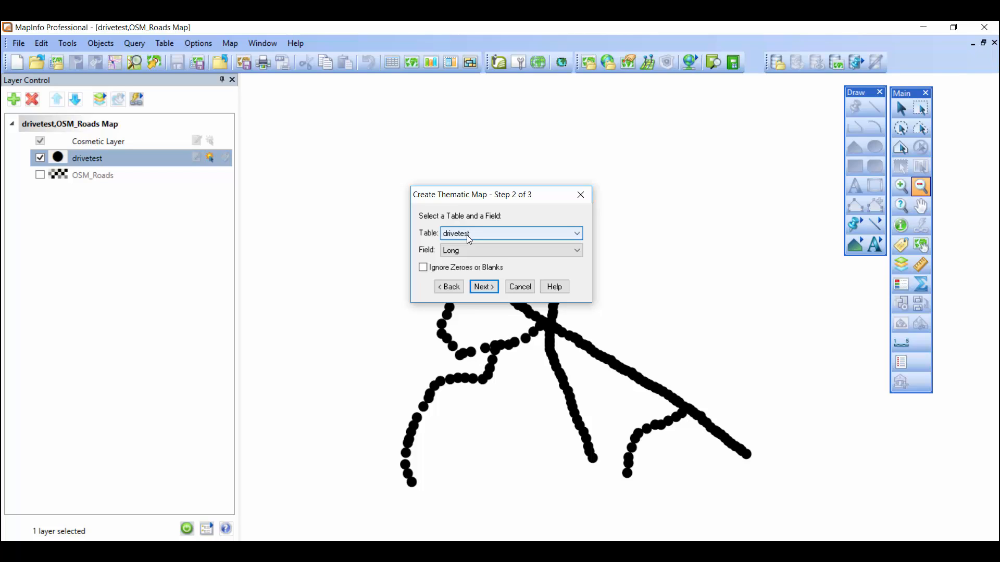
click(462, 249)
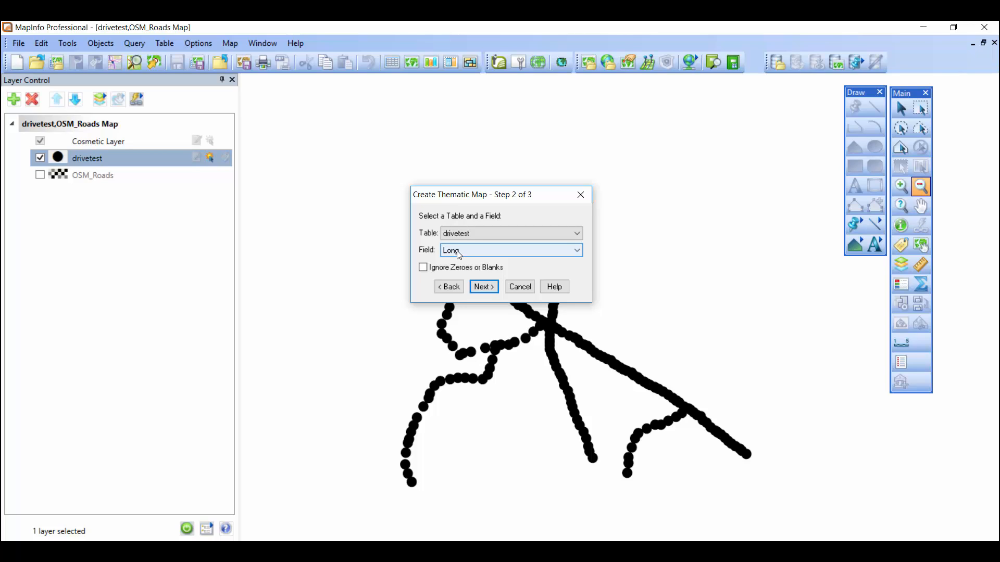
click(448, 251)
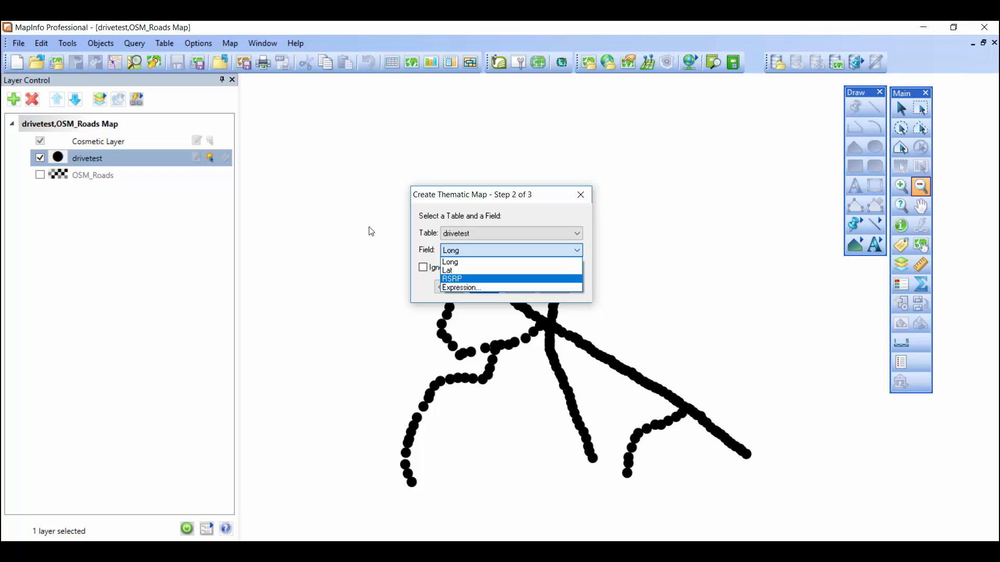
click(463, 282)
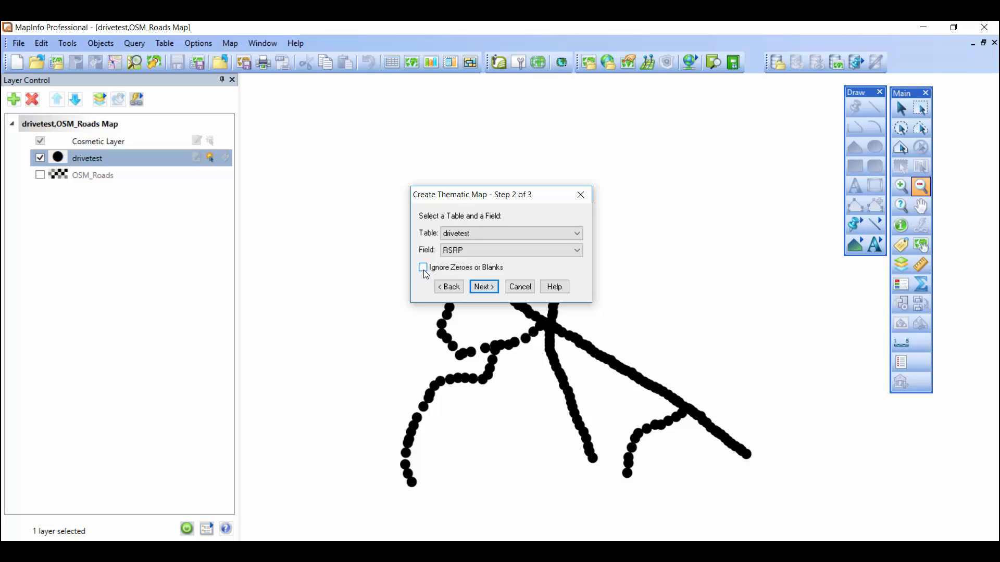
click(424, 267)
key(Return)
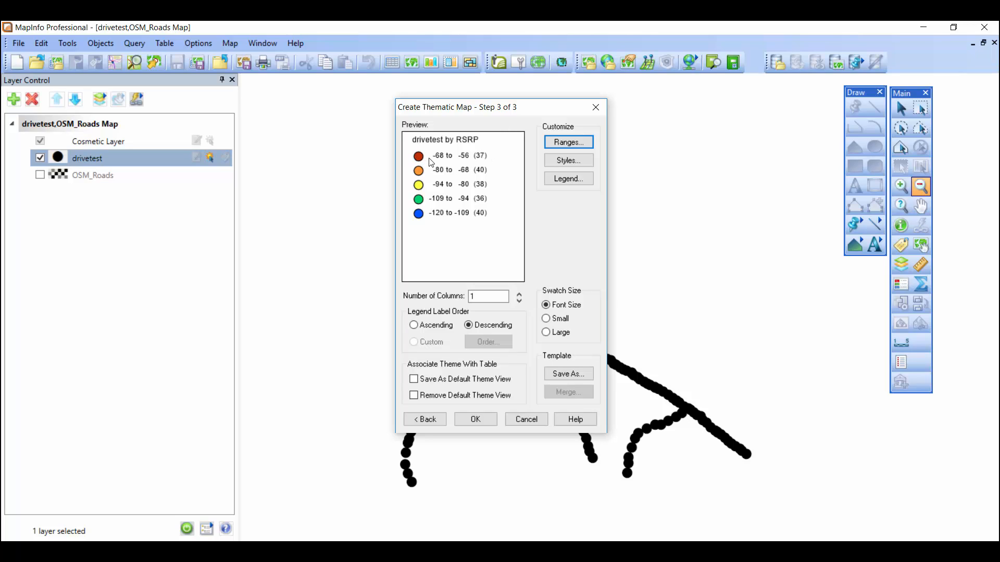
Examine the theme's range limits and range method, and close the range settings without changes
key(Return)
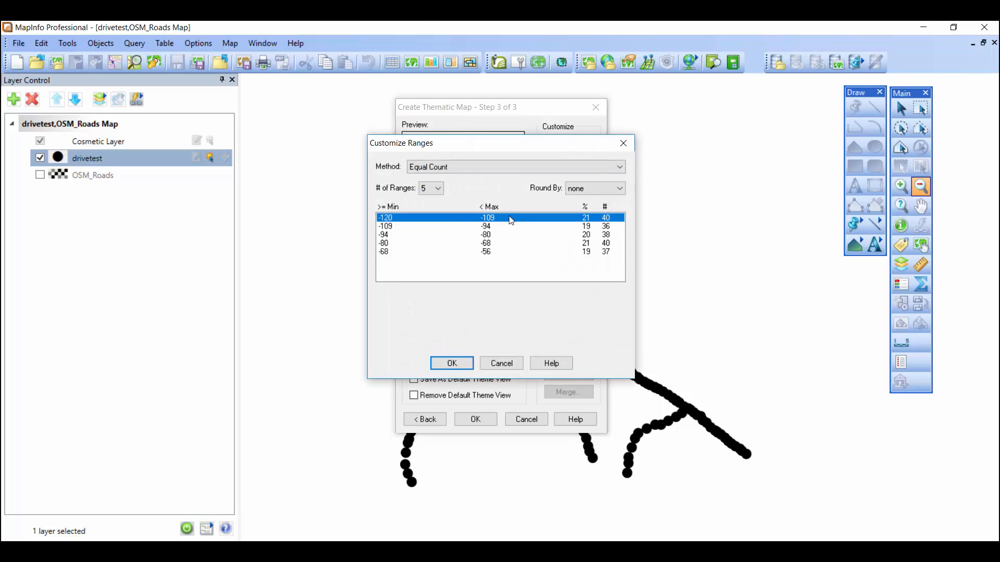
key(Down)
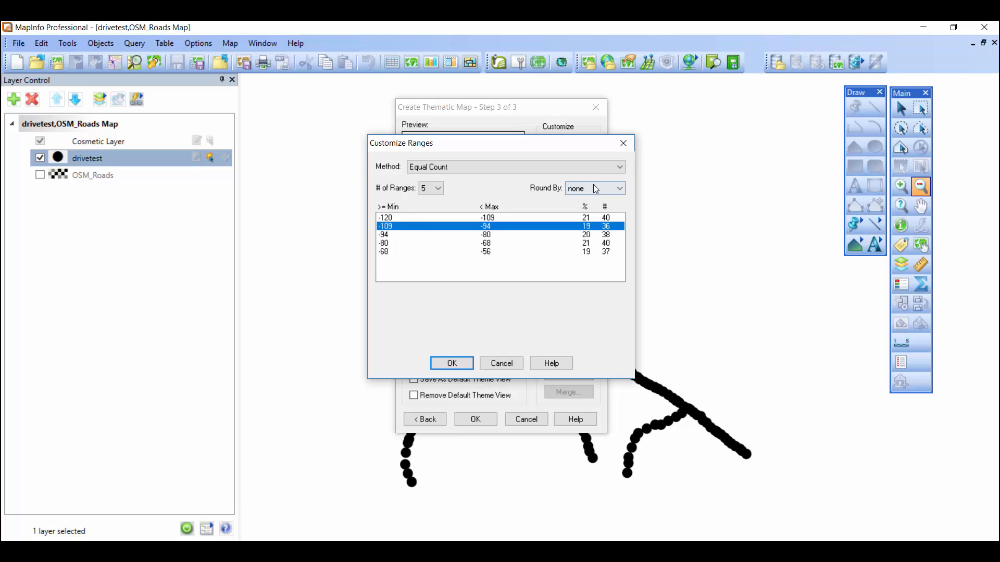
click(623, 144)
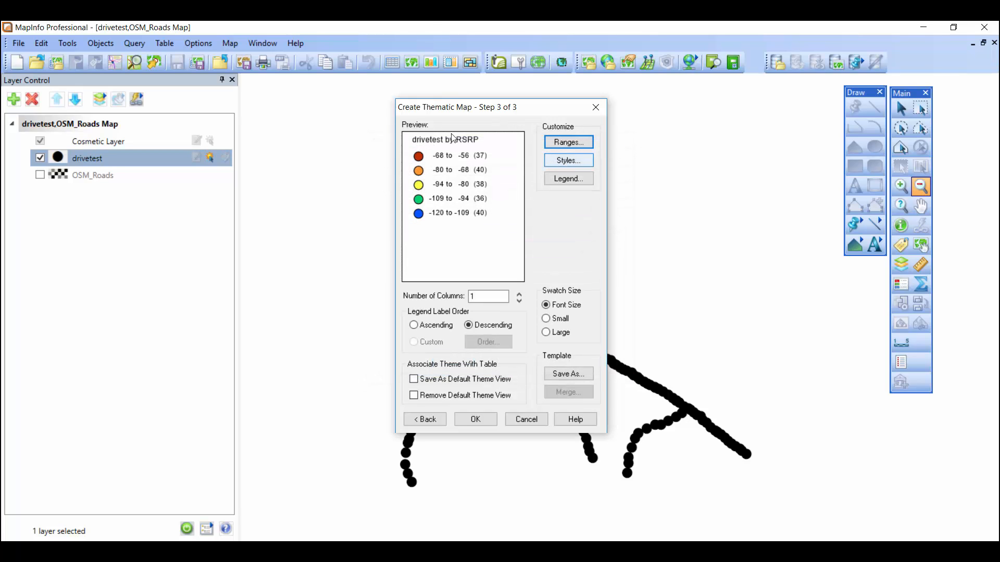
Examine the range styles with Auto Spread kept at None, including the symbol style and color choices for the -68 to -56 range
click(566, 162)
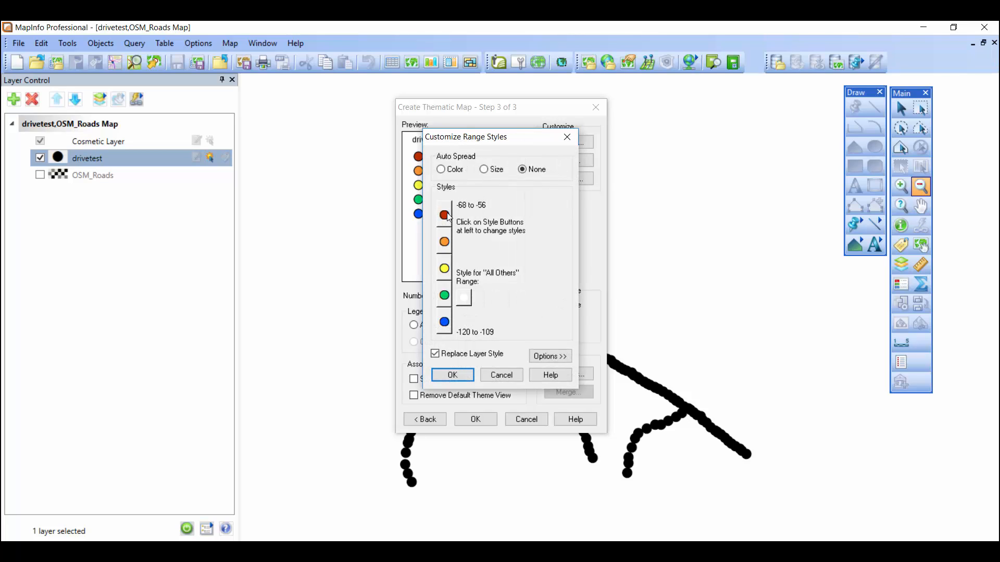
click(501, 172)
click(521, 170)
click(444, 215)
click(466, 223)
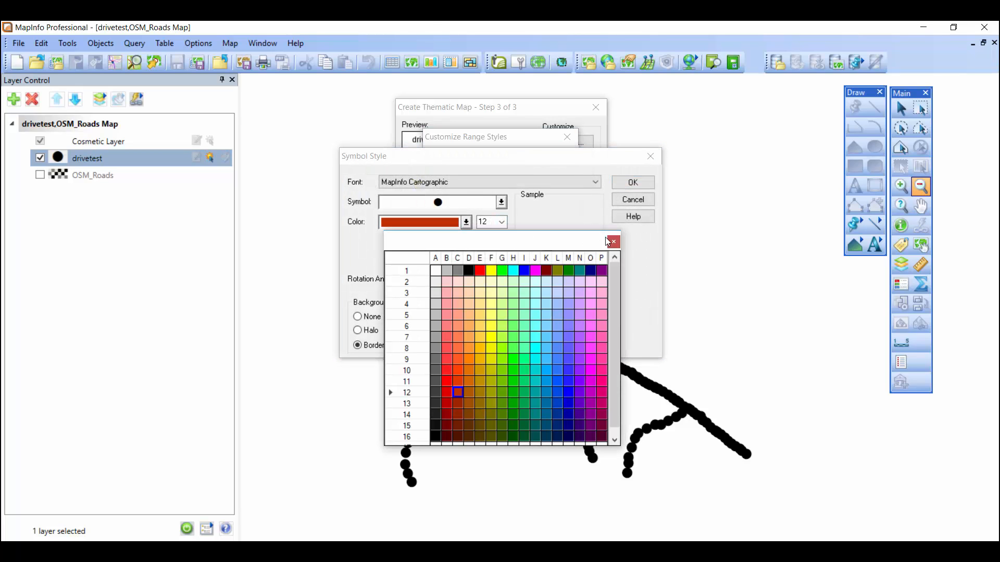
click(490, 197)
click(638, 184)
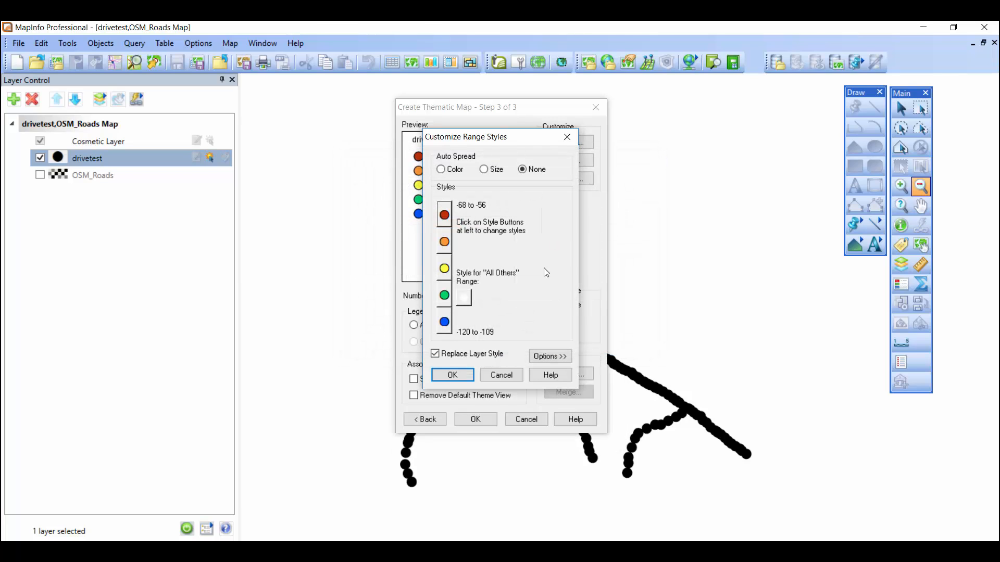
Accept the range styles, create the RSRP thematic map and make the OSM_Roads layer visible
click(452, 375)
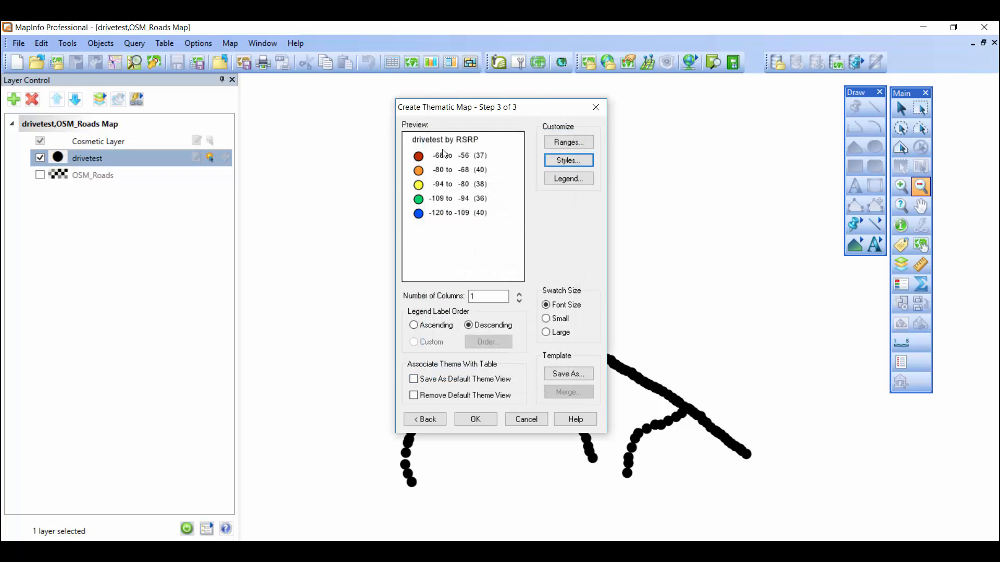
click(479, 420)
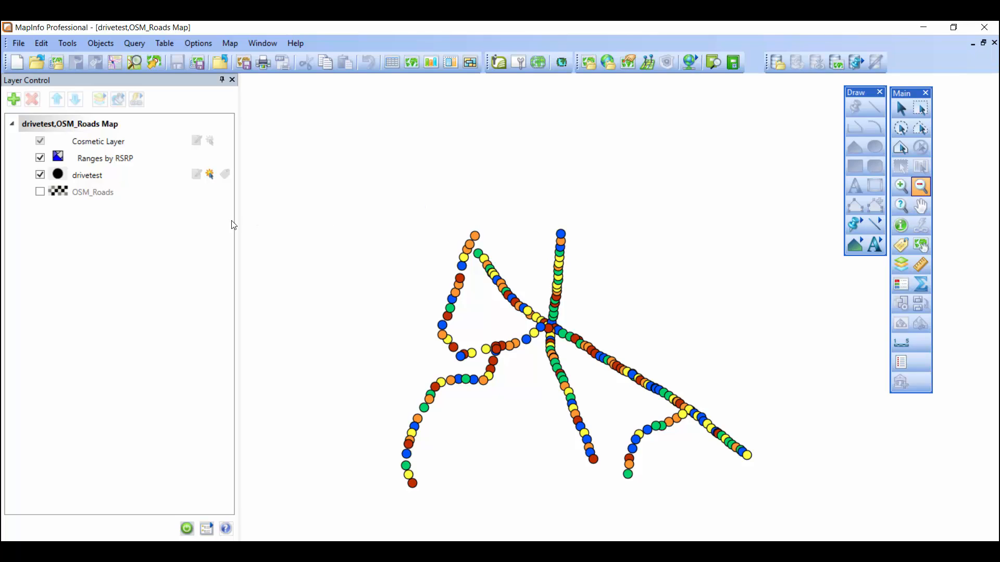
click(40, 192)
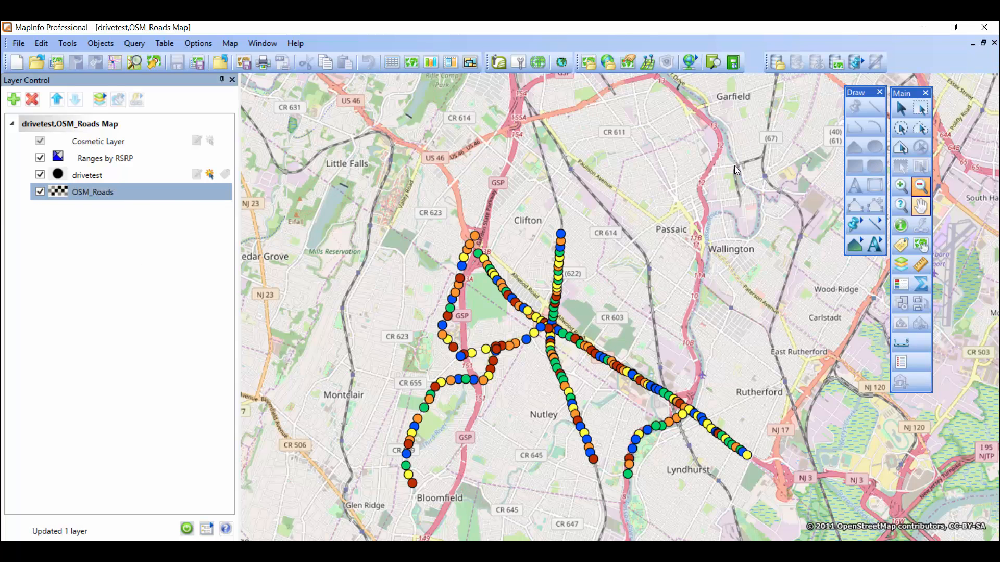
Set the OSM_Roads layer's translucency to 55% so the background map is faded
click(920, 206)
drag(627, 293, 613, 264)
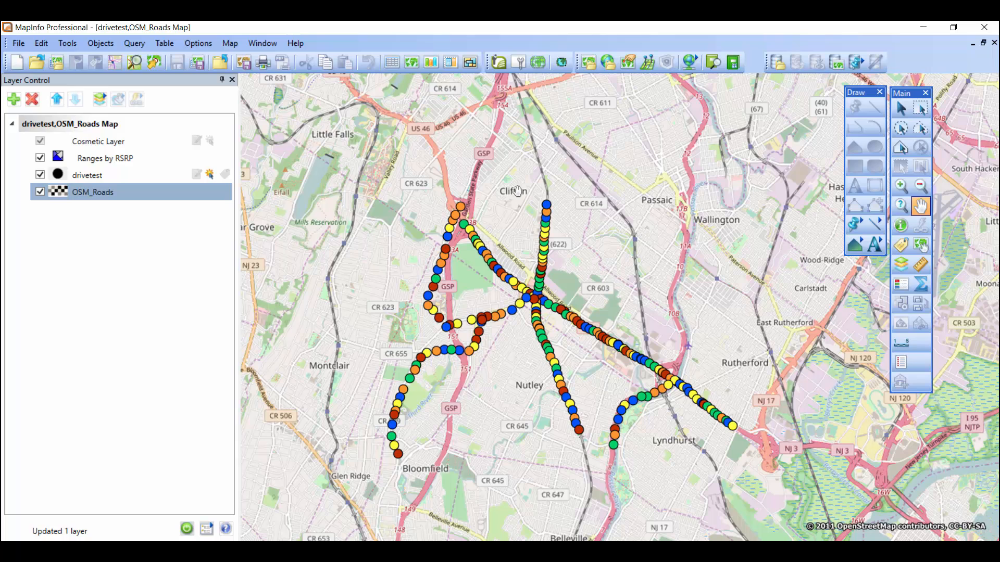
drag(648, 234, 652, 232)
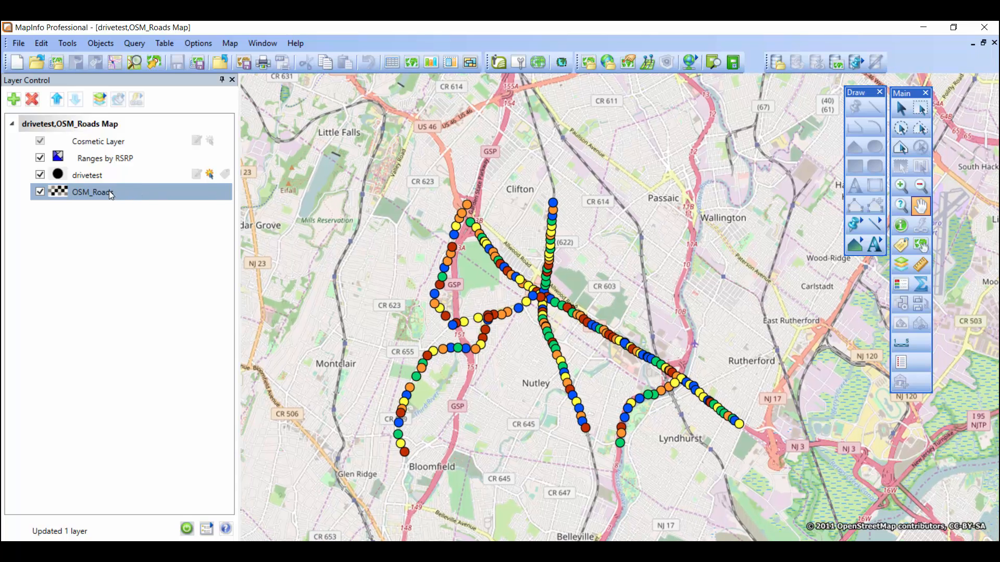
right_click(102, 192)
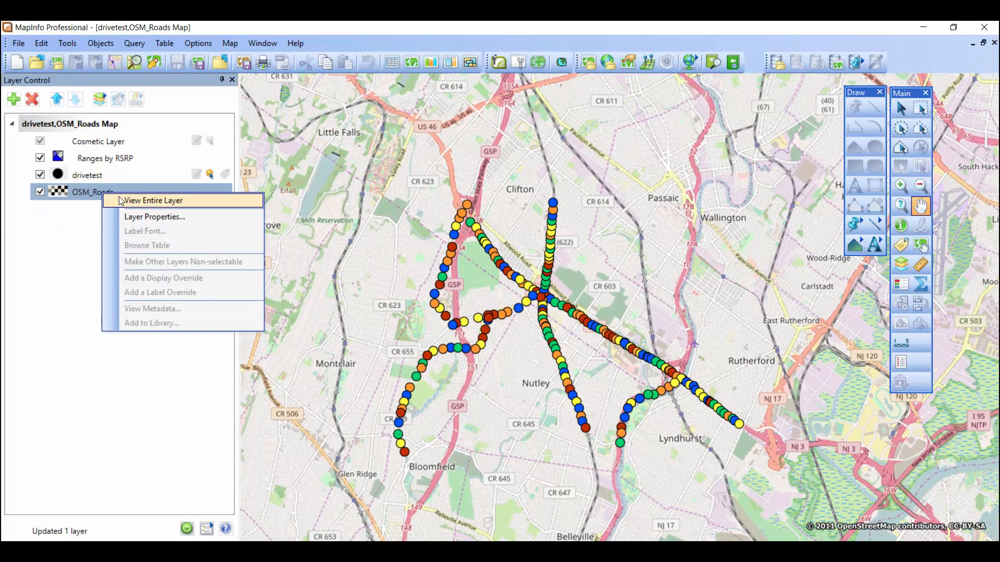
click(141, 217)
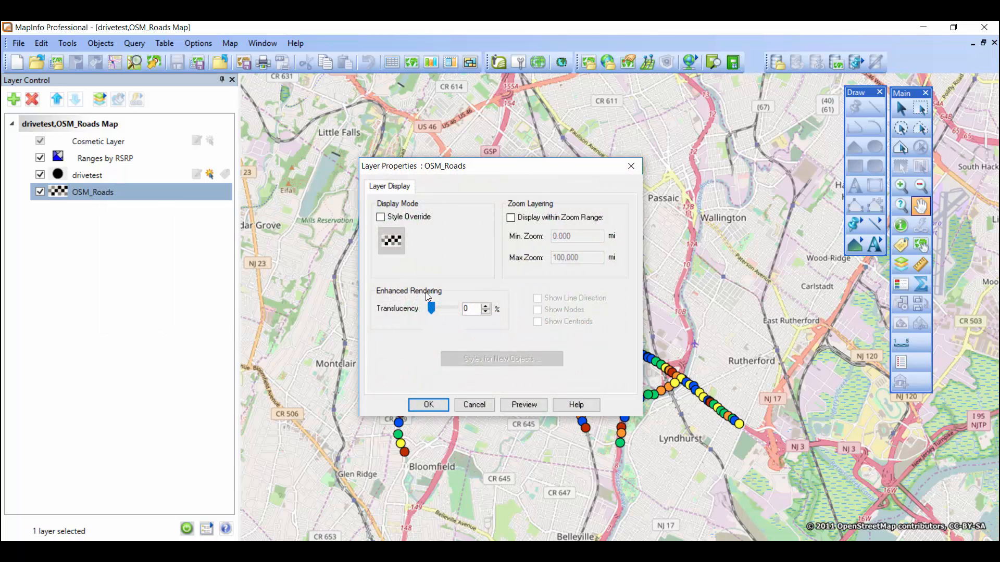
drag(431, 308, 444, 311)
text(55)
click(411, 405)
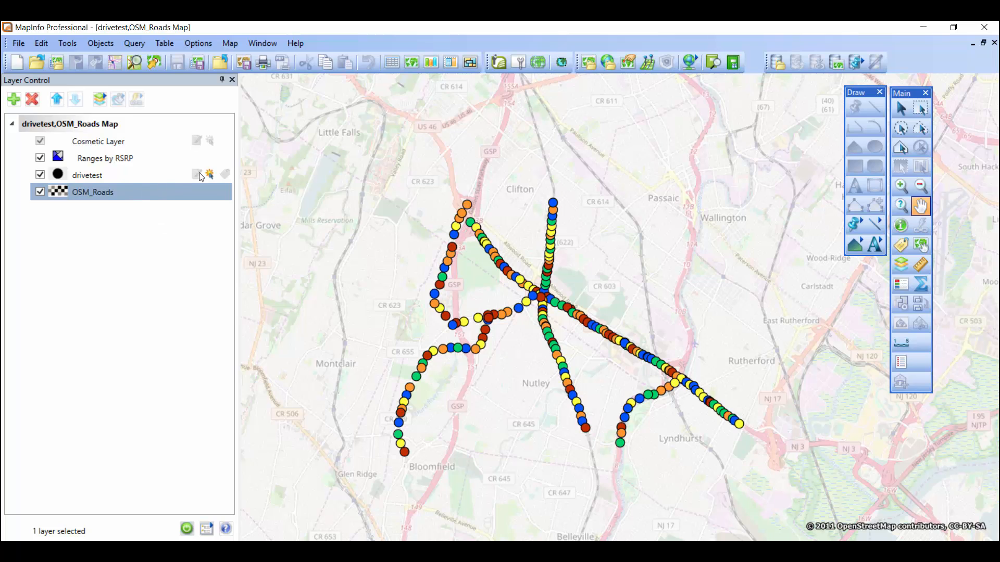
Turn on automatic labels for the drivetest layer and choose RSRP as the label field
click(224, 174)
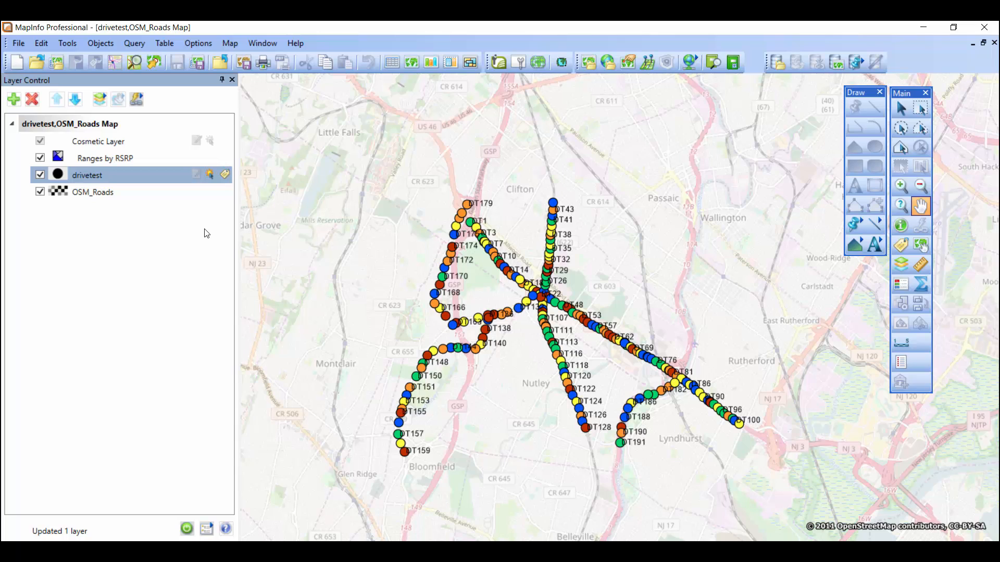
right_click(148, 179)
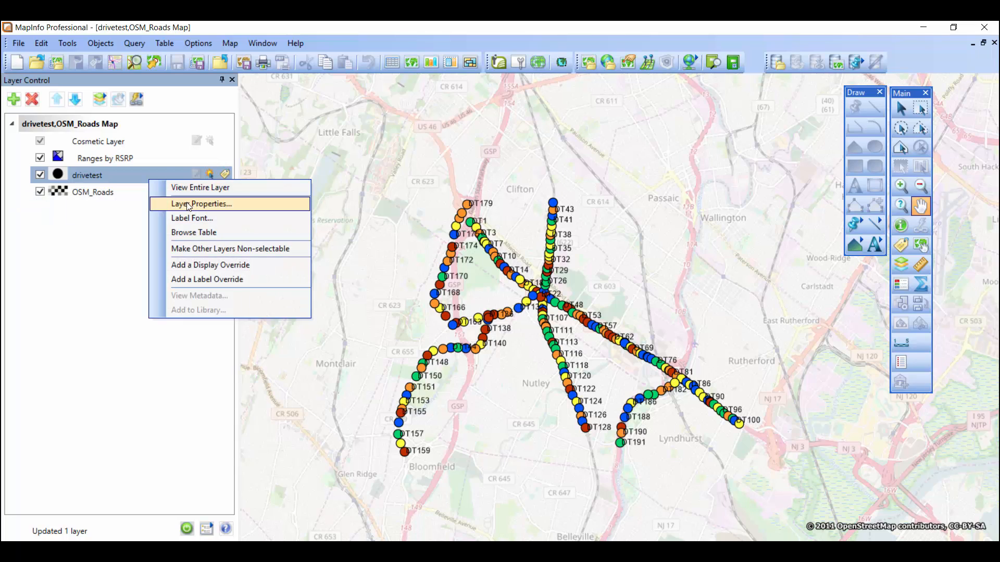
key(Return)
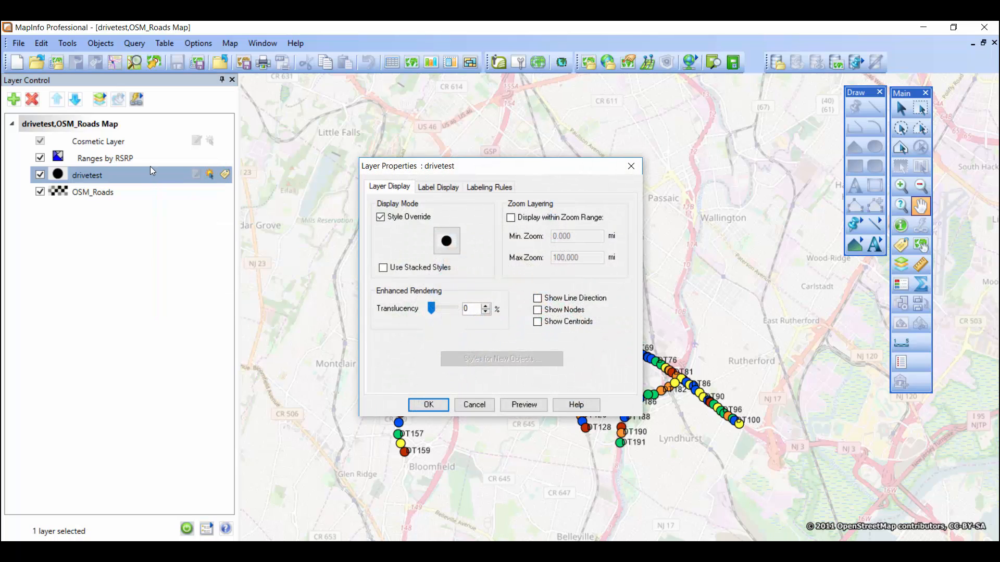
key(ctrl+Tab)
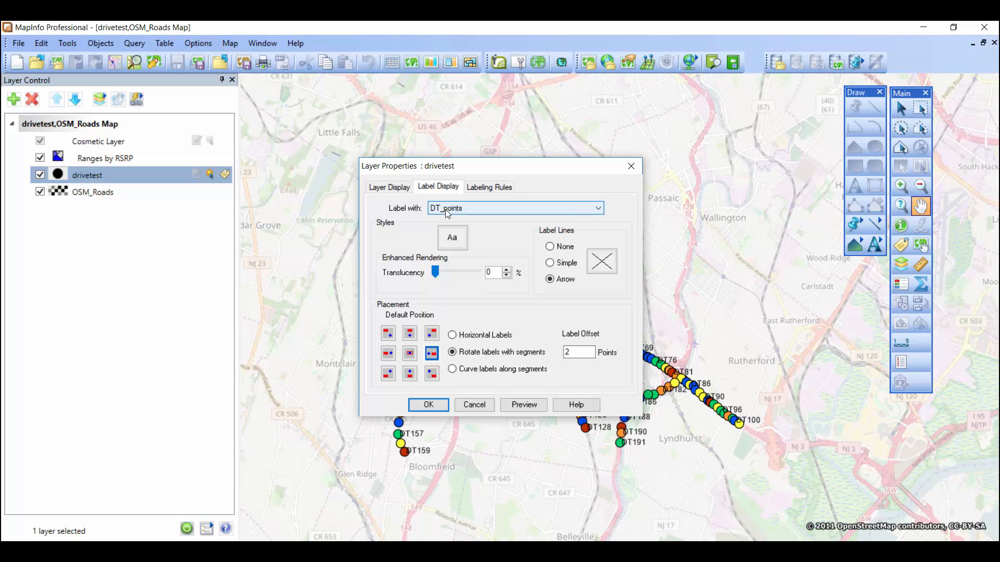
click(467, 208)
click(457, 244)
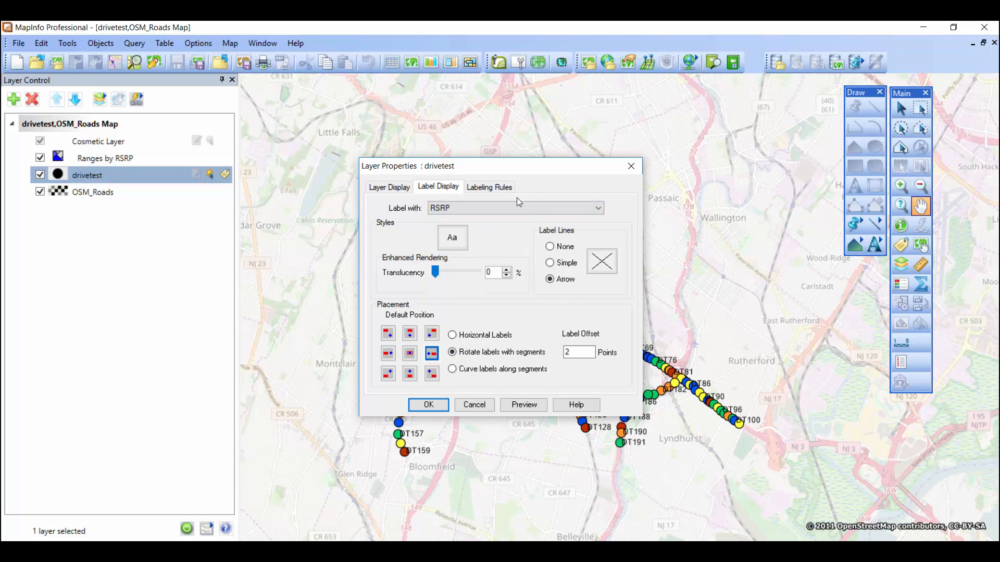
Set the drivetest label offset to 10 points and apply the layer properties
drag(510, 176, 276, 202)
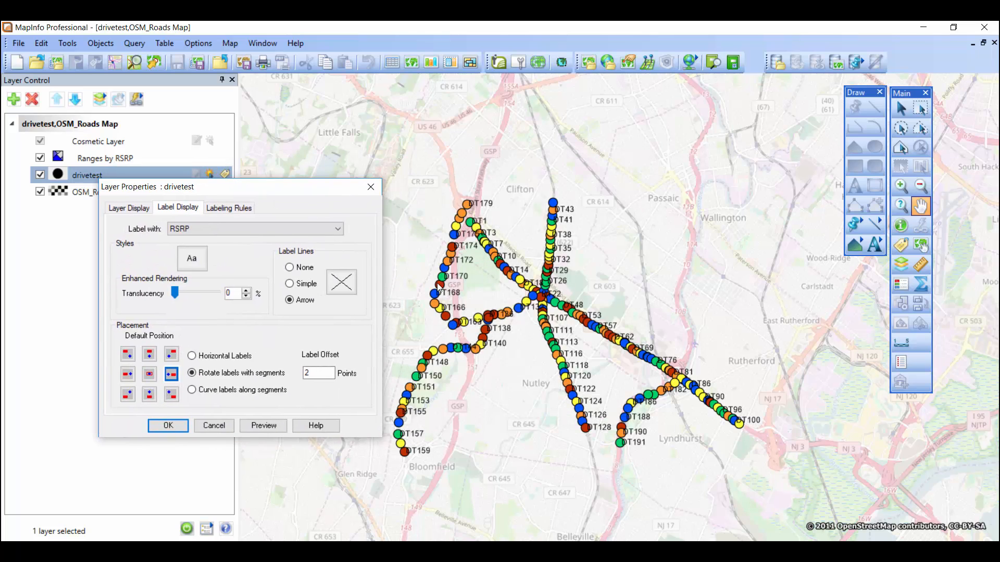
double_click(333, 373)
text(10)
click(167, 426)
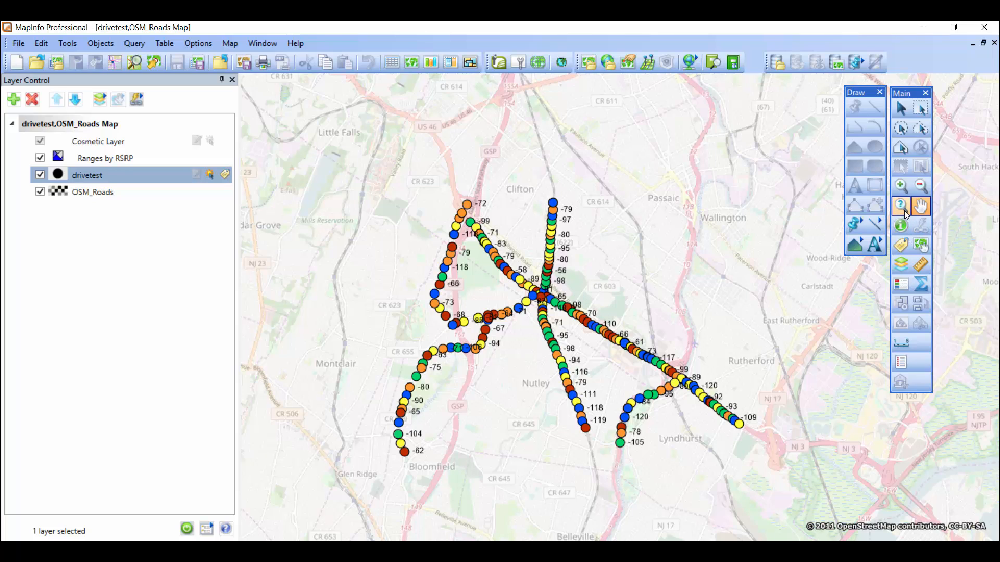
Examine the RSRP labels up close around the northwestern drive test points, and return to a view of all routes
click(901, 186)
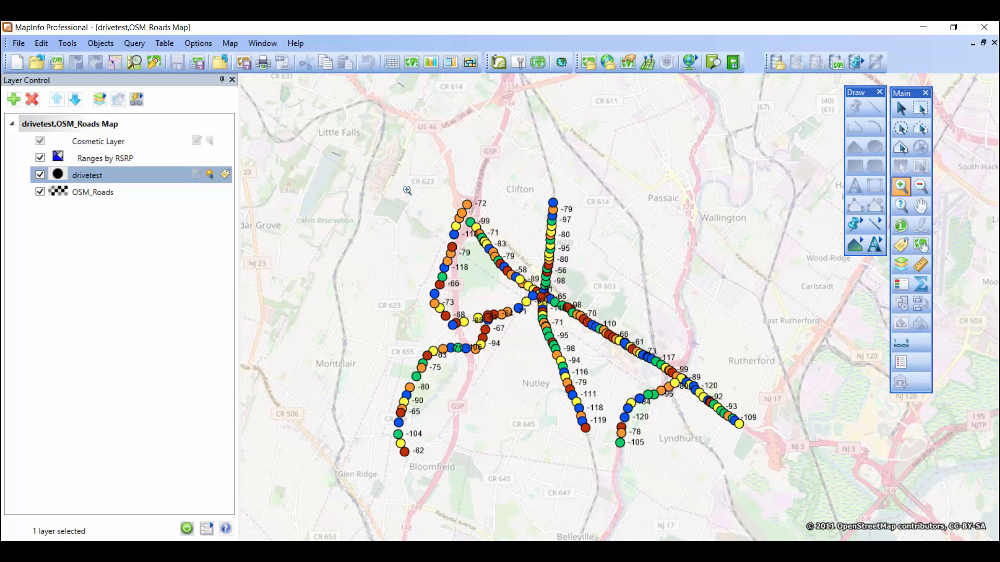
drag(407, 191, 517, 301)
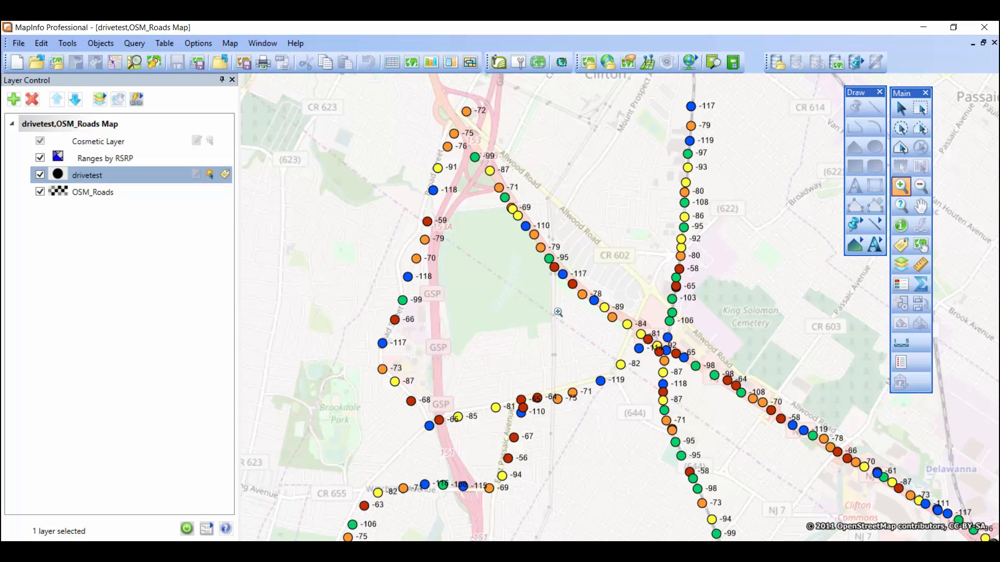
click(920, 186)
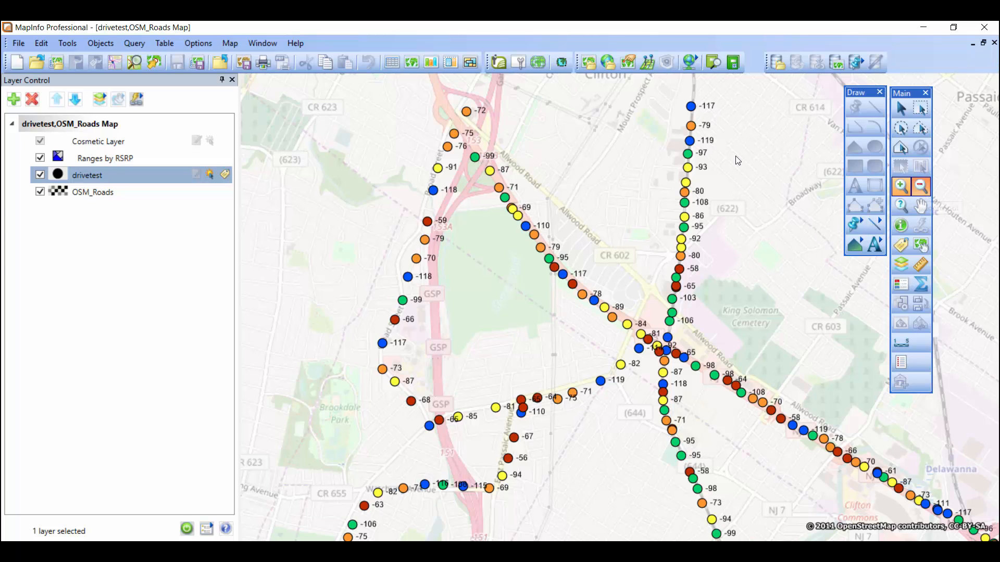
click(460, 213)
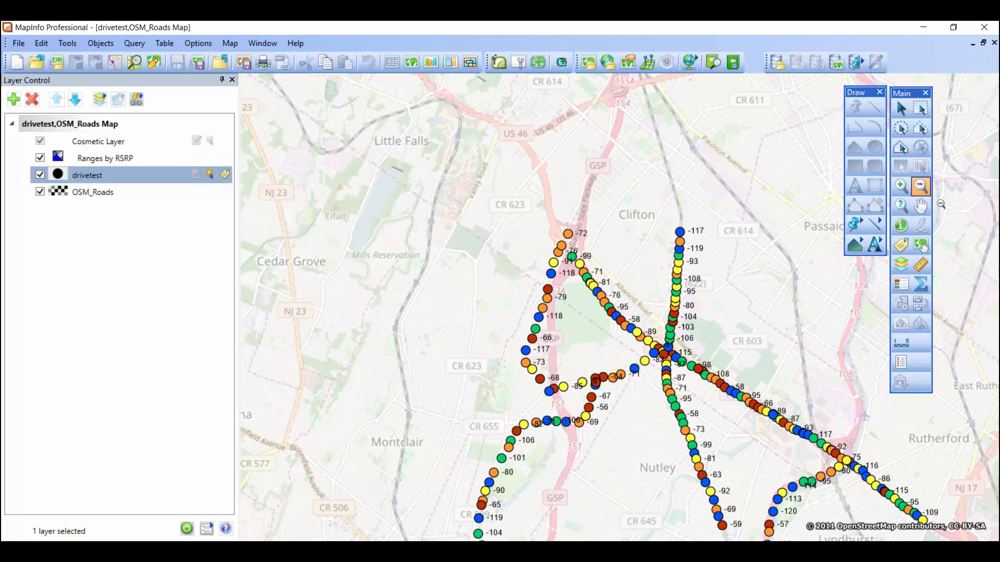
click(920, 206)
drag(735, 245, 496, 138)
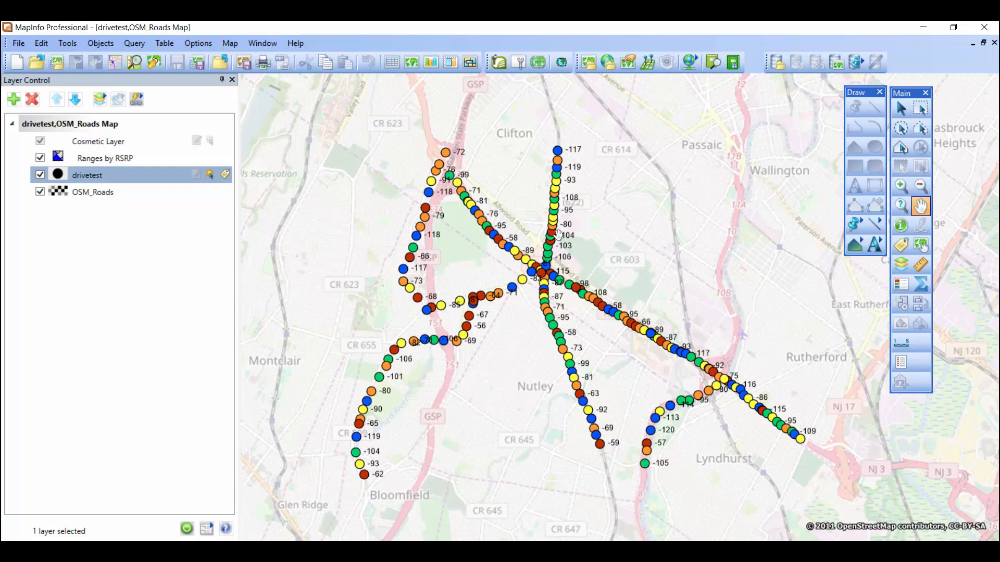
Show the theme legend window and place it over the map's southeast corner
click(262, 43)
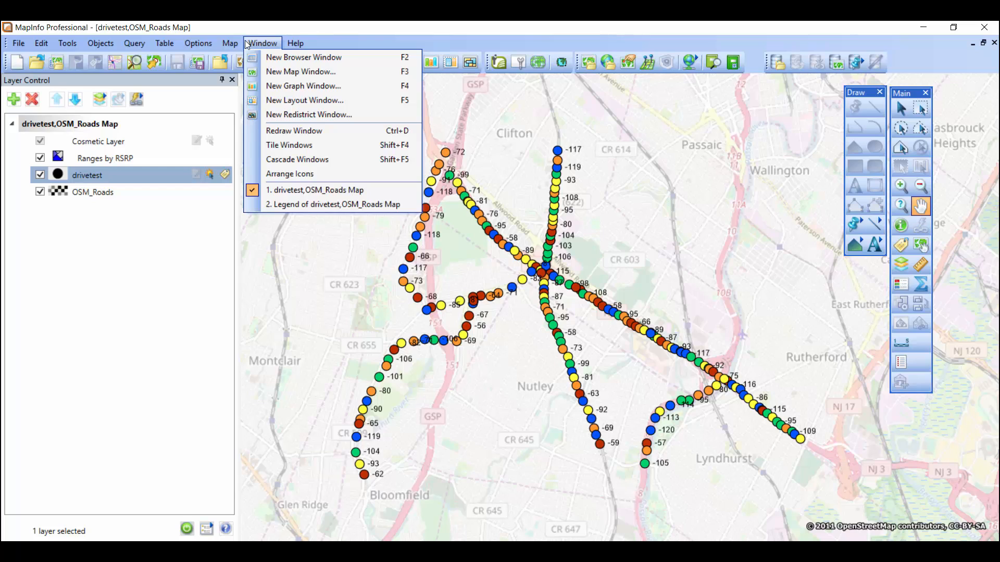
mouse_move(232, 44)
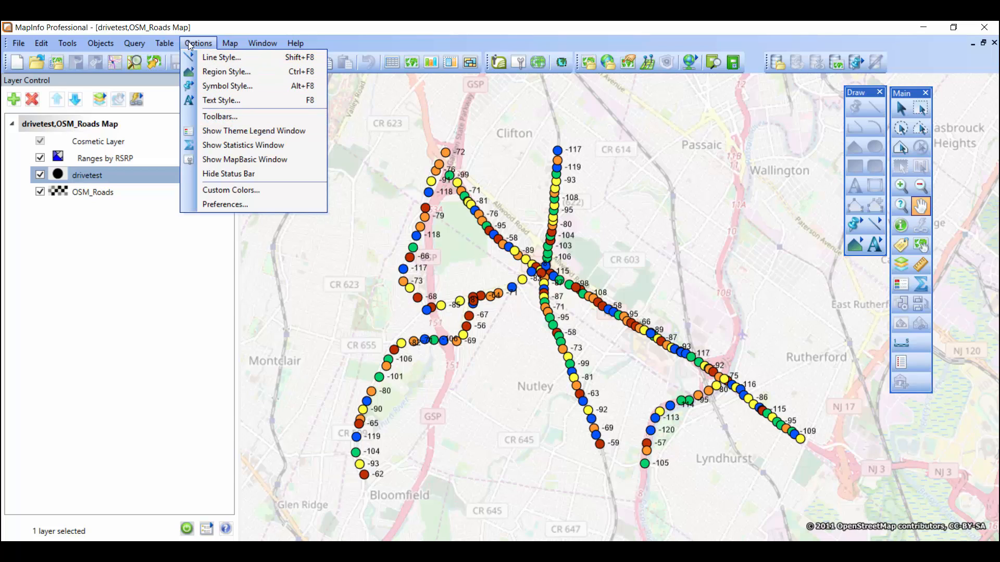
click(227, 135)
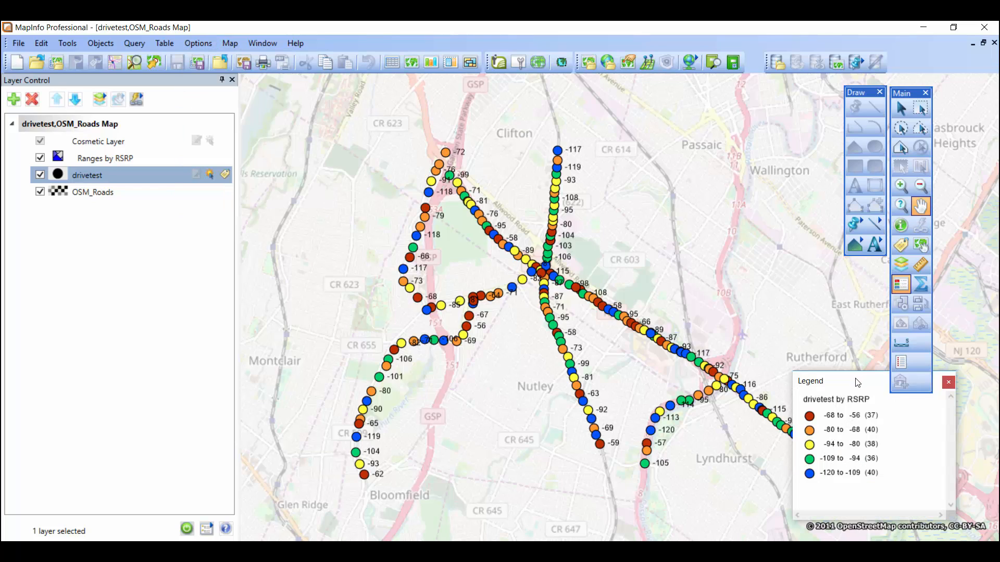
mouse_move(856, 383)
mouse_down()
mouse_move(830, 382)
mouse_move(871, 391)
mouse_move(863, 386)
mouse_up()
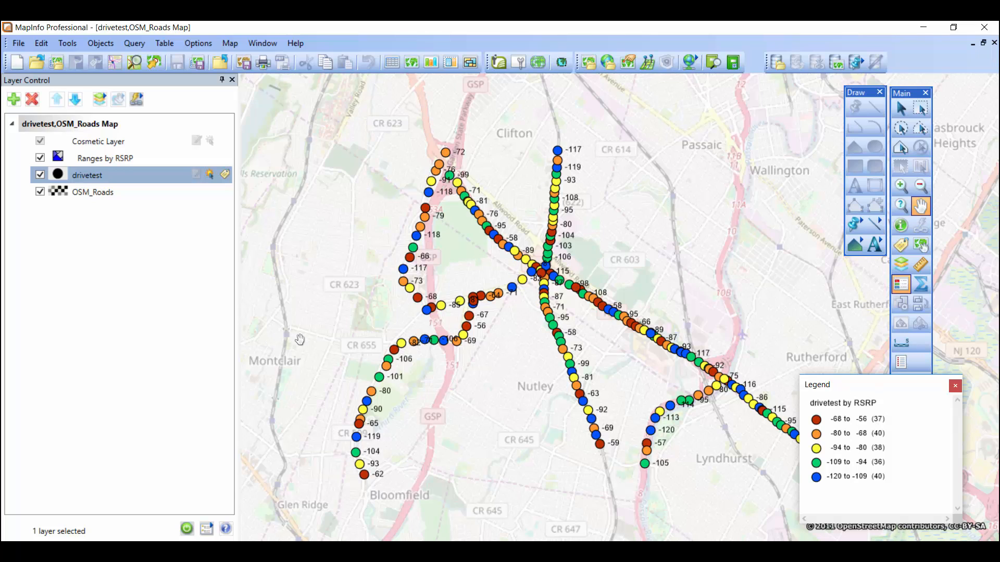
Begin a Scale Bar adornment for the map using the lower-left default position
drag(310, 330, 312, 325)
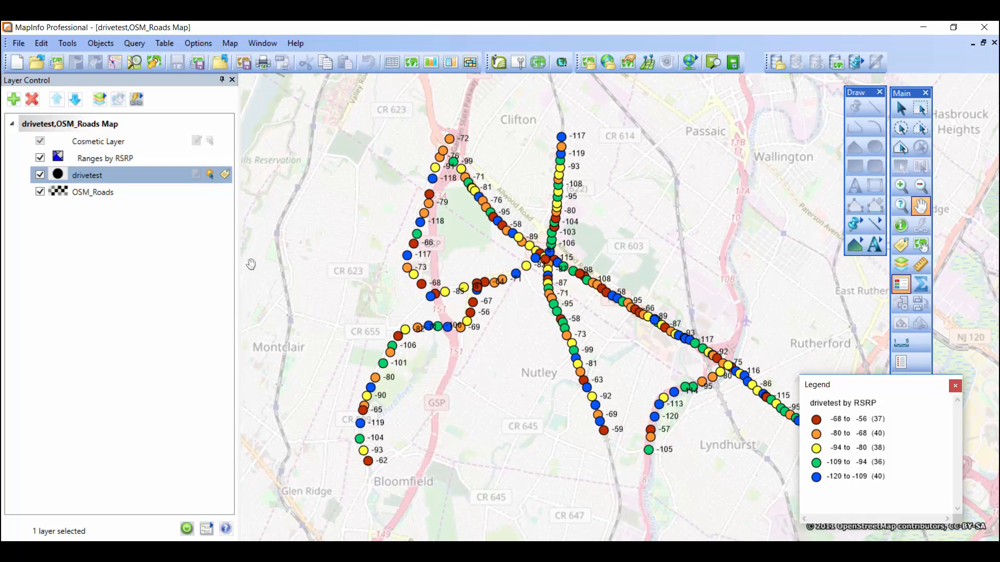
drag(252, 275, 242, 252)
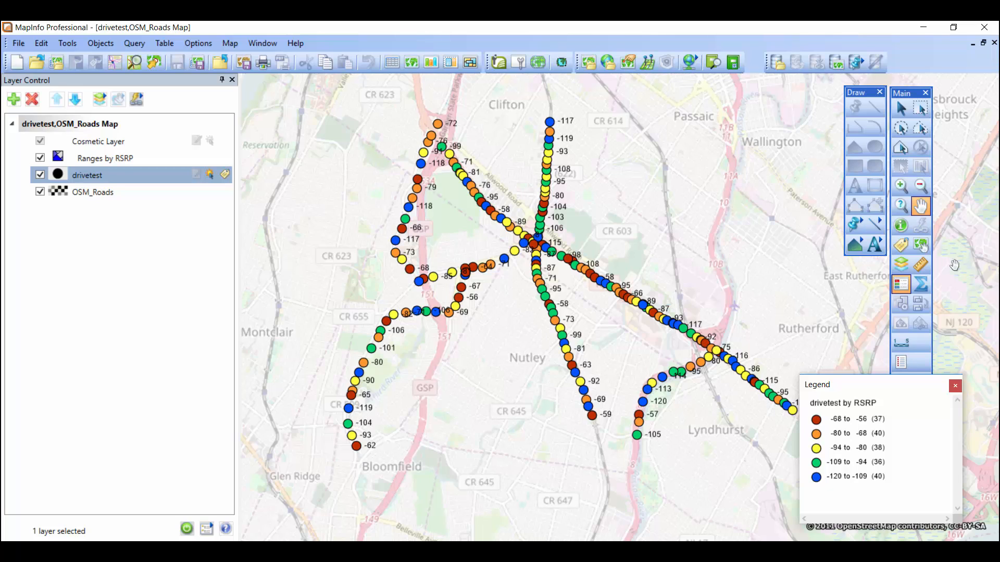
click(898, 345)
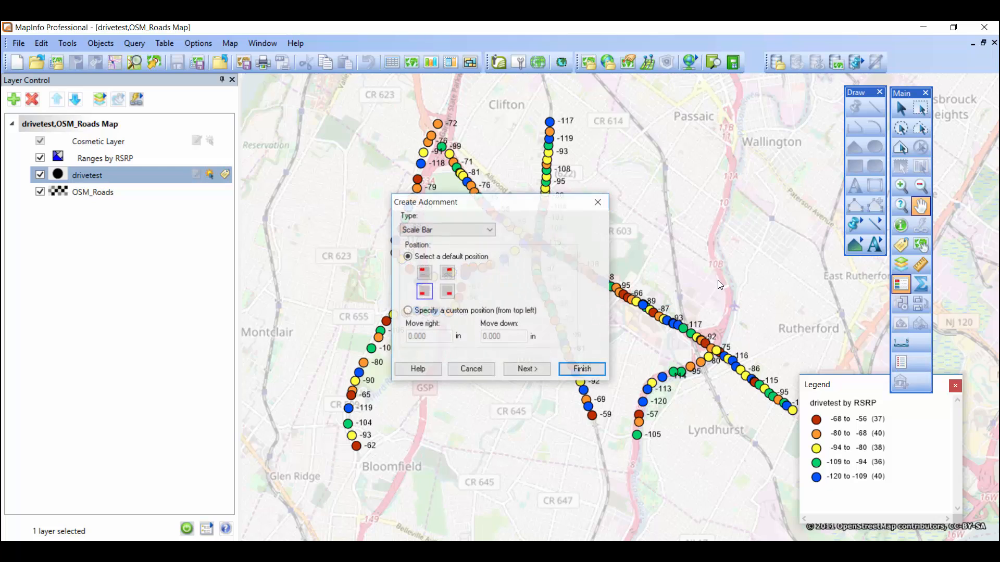
drag(495, 204, 524, 219)
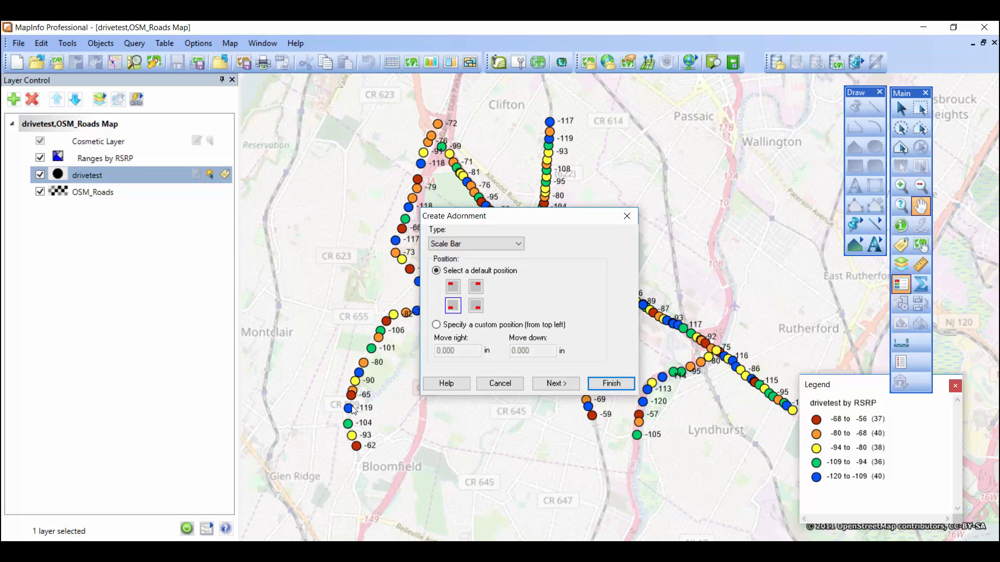
click(453, 286)
key(Right)
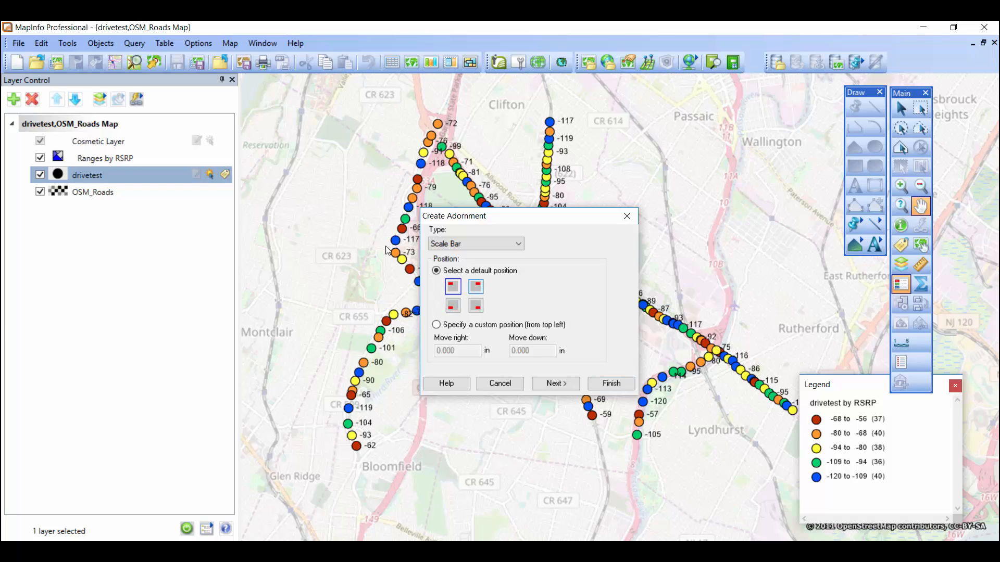
key(Down)
key(Left)
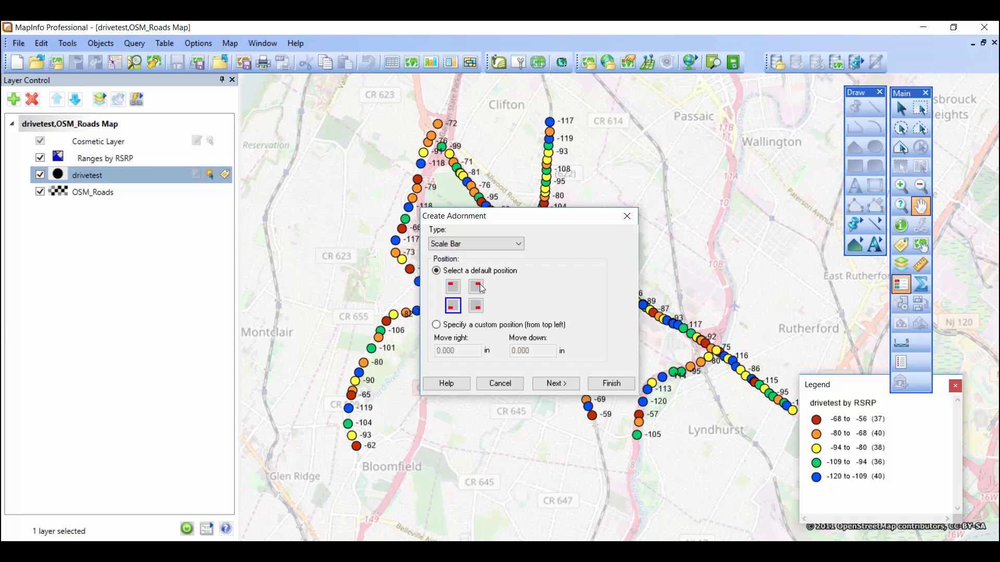
Create the scale bar with a length of 2 in, Check Bar type and cartographic scale, and move it slightly upward on the map
click(556, 383)
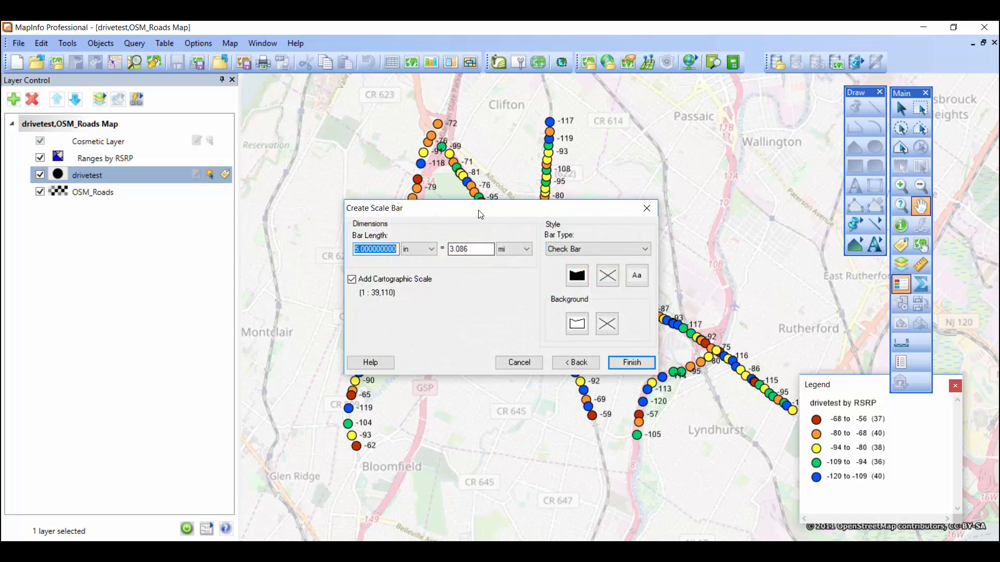
drag(480, 211, 488, 239)
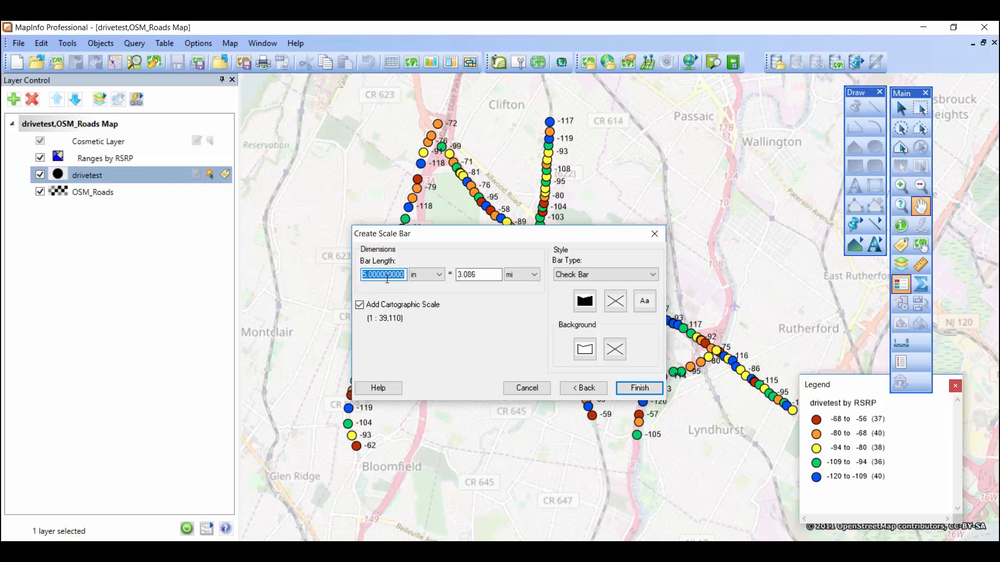
text(2)
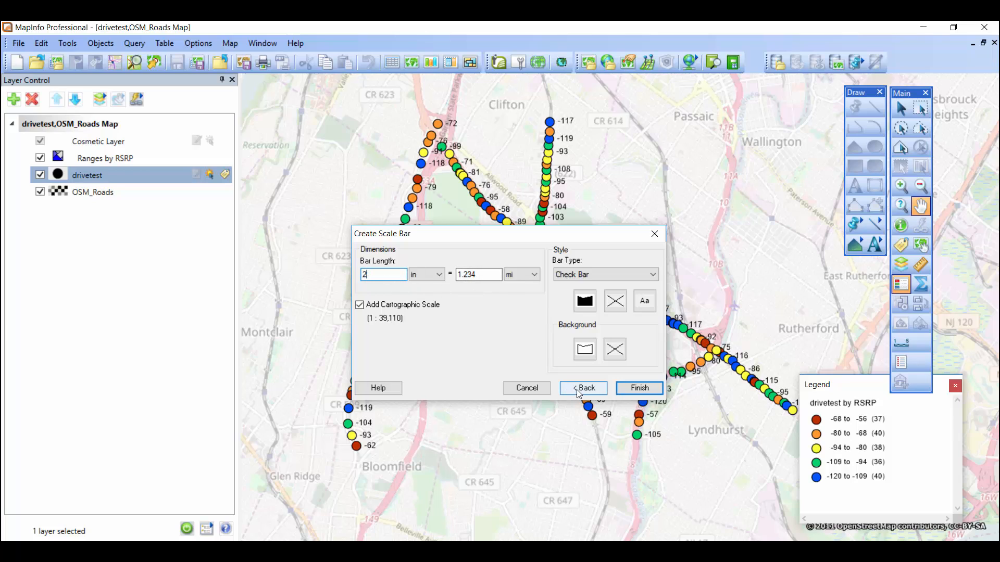
click(638, 391)
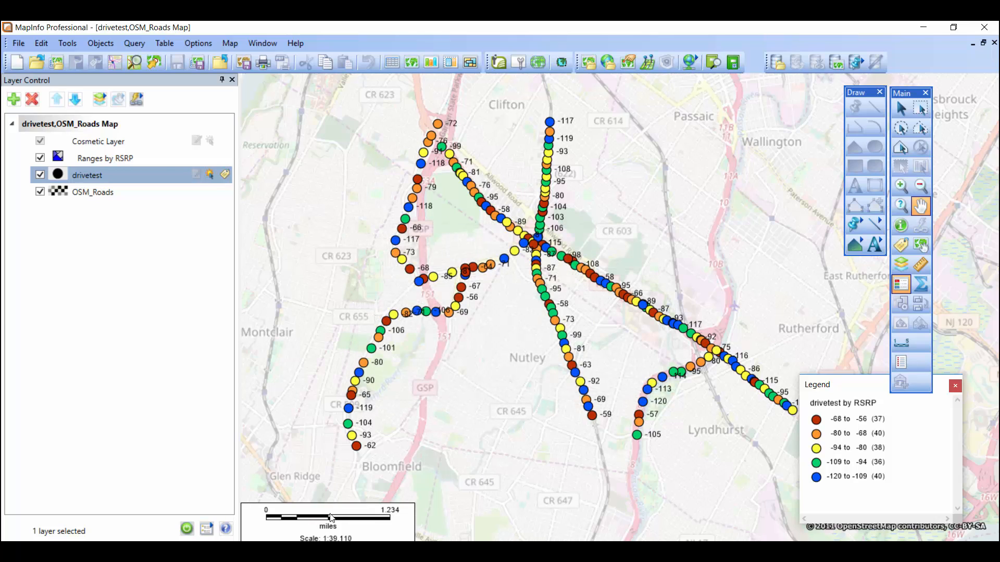
drag(328, 510, 335, 492)
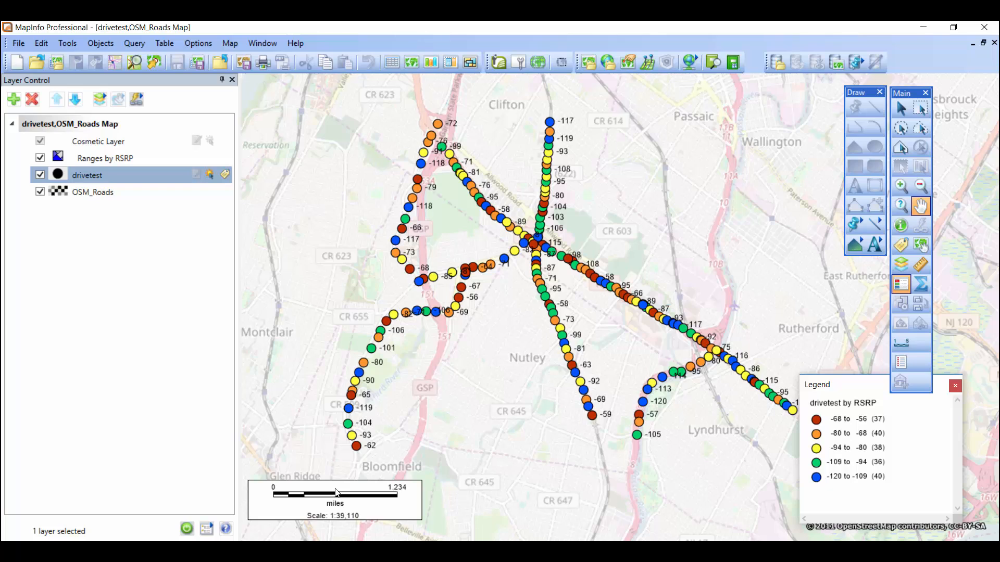